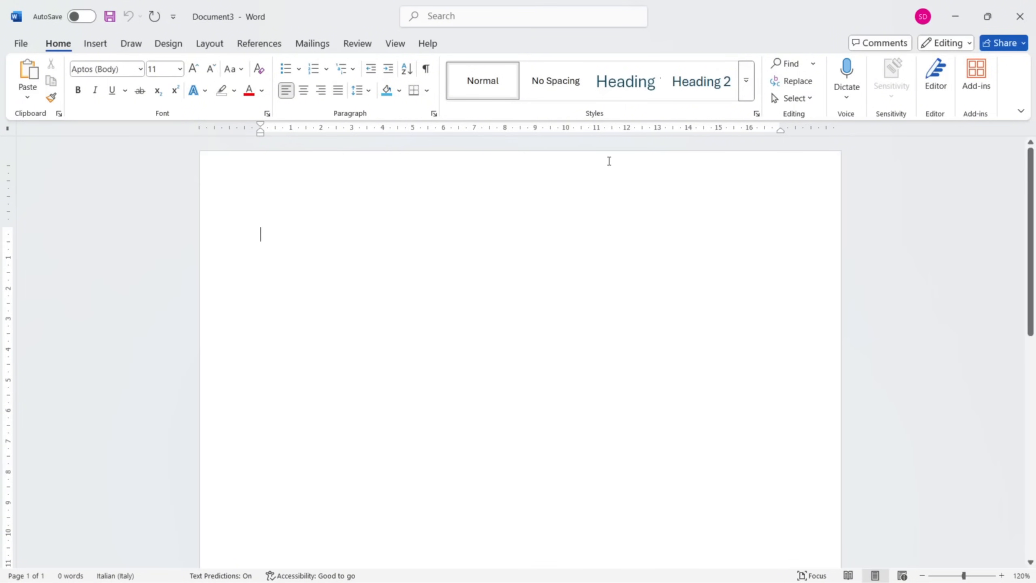
Fill the blank document with sample paragraphs by entering =rand().
left_click(746, 80)
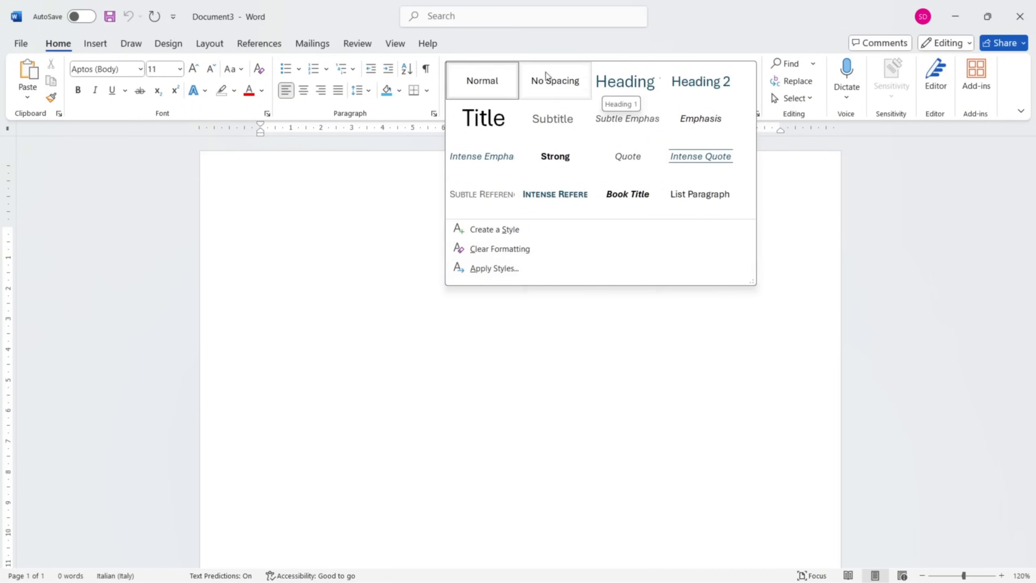
left_click(263, 235)
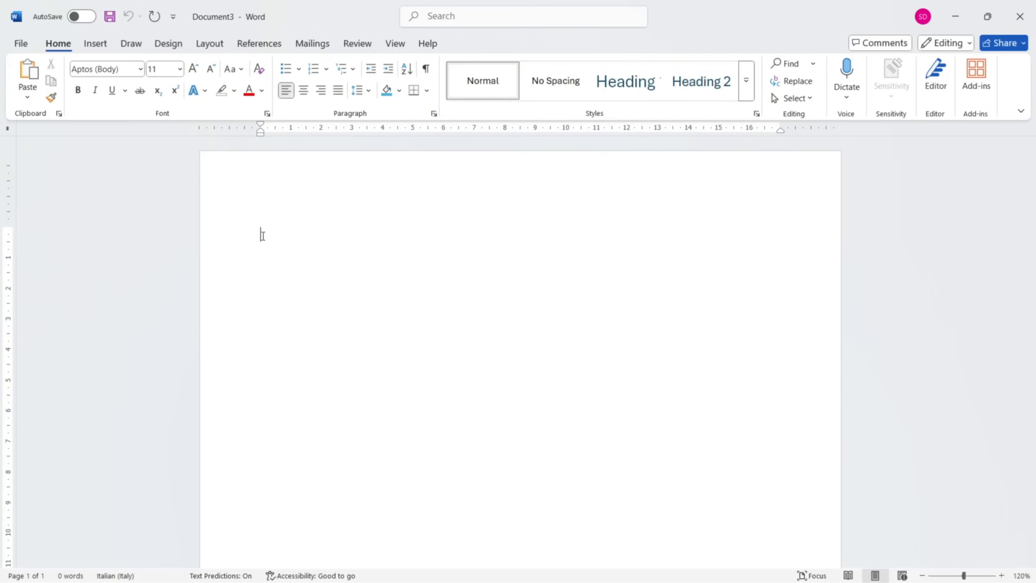
type("=rand")
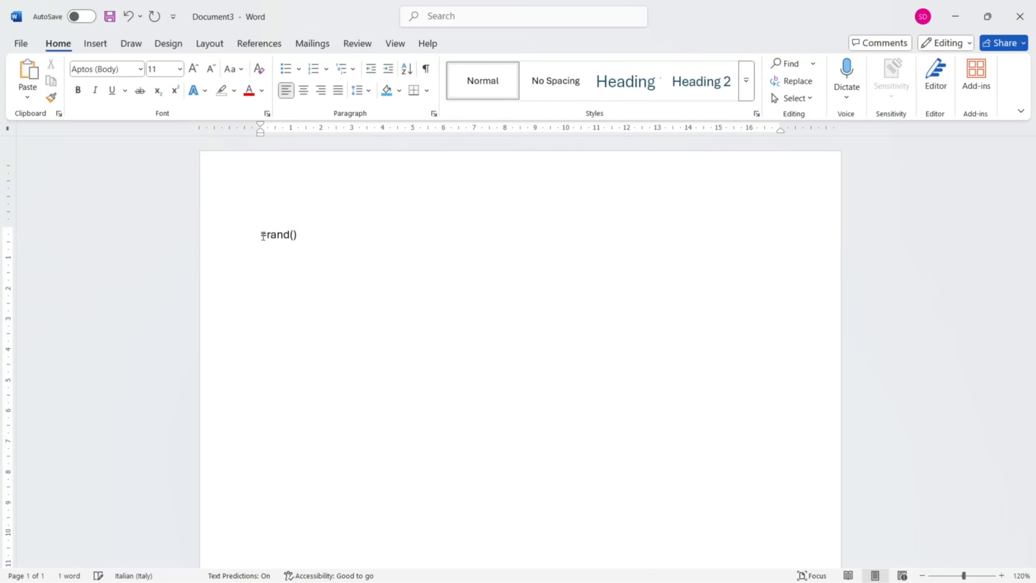
type("()")
key("Return")
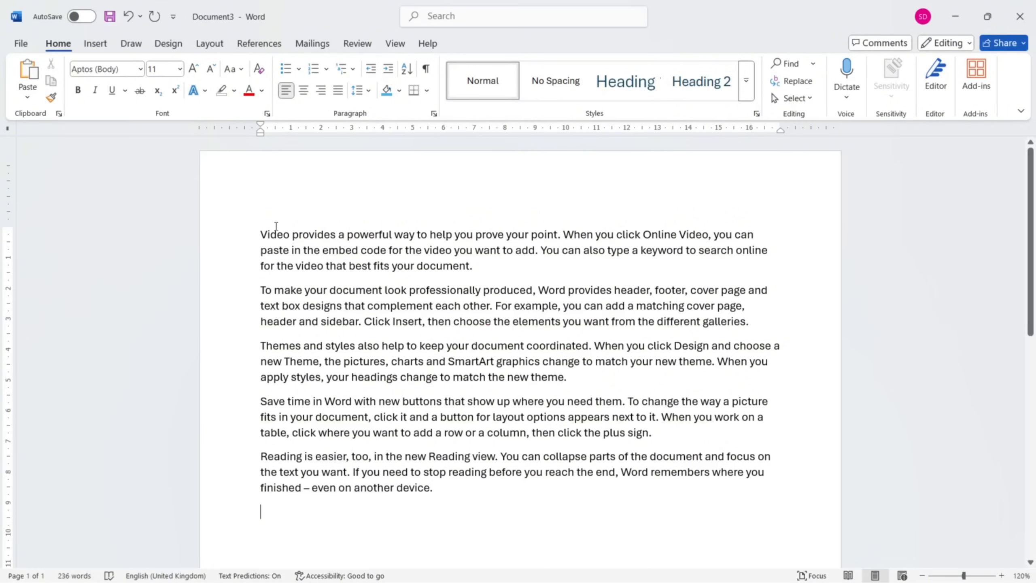
Apply the Heading 1 style to the first paragraph, beginning "Video provides a powerful way".
left_click(226, 254)
double_click(226, 253)
double_click(226, 254)
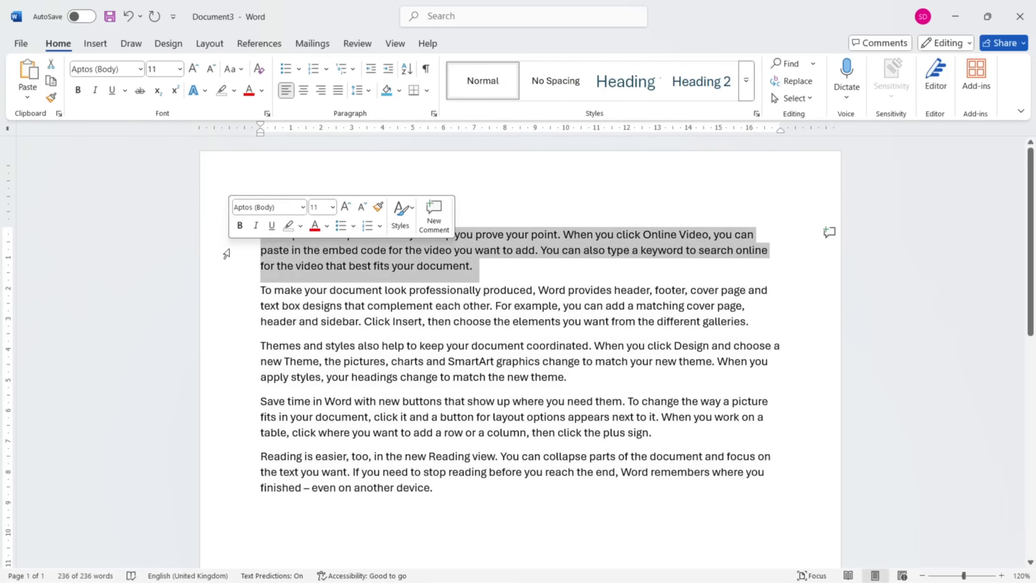
left_click(749, 89)
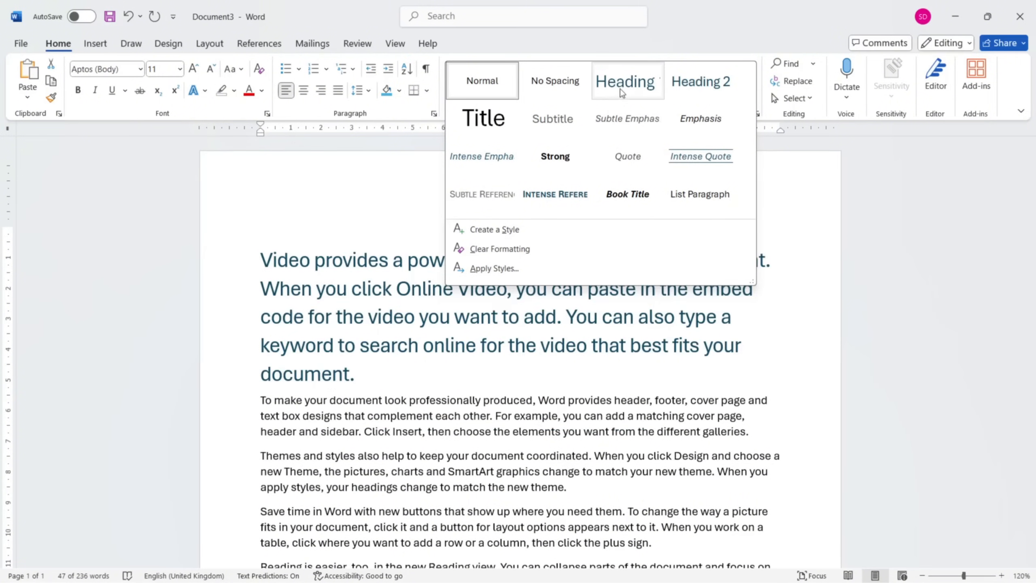
left_click(623, 91)
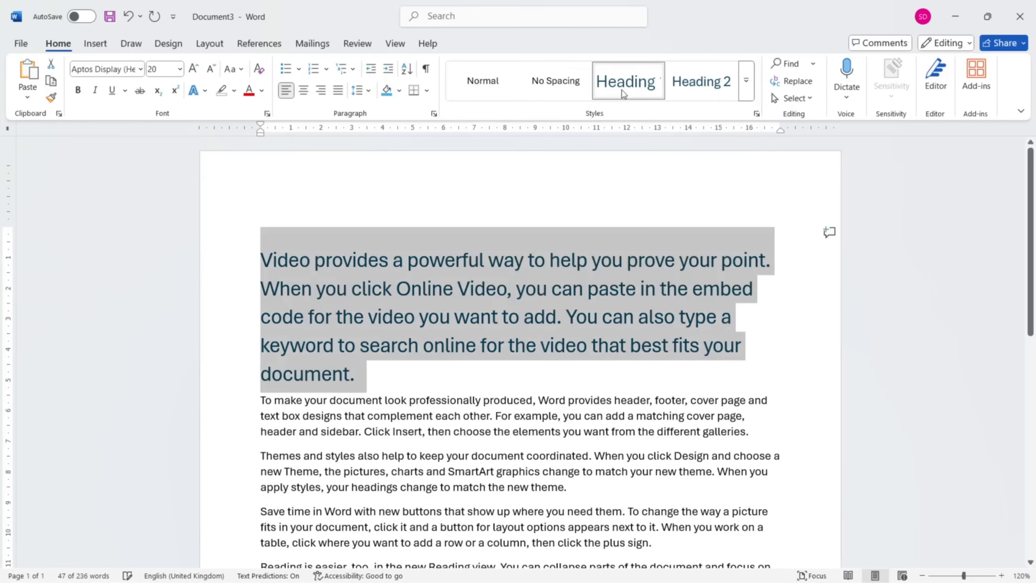
scroll(558, 376, "down", 2)
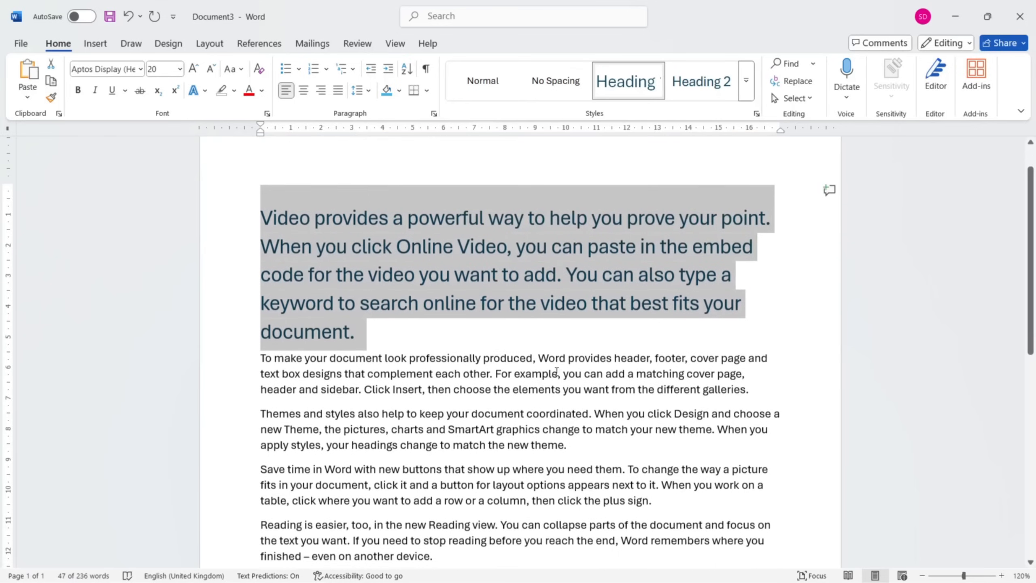
left_click(502, 339)
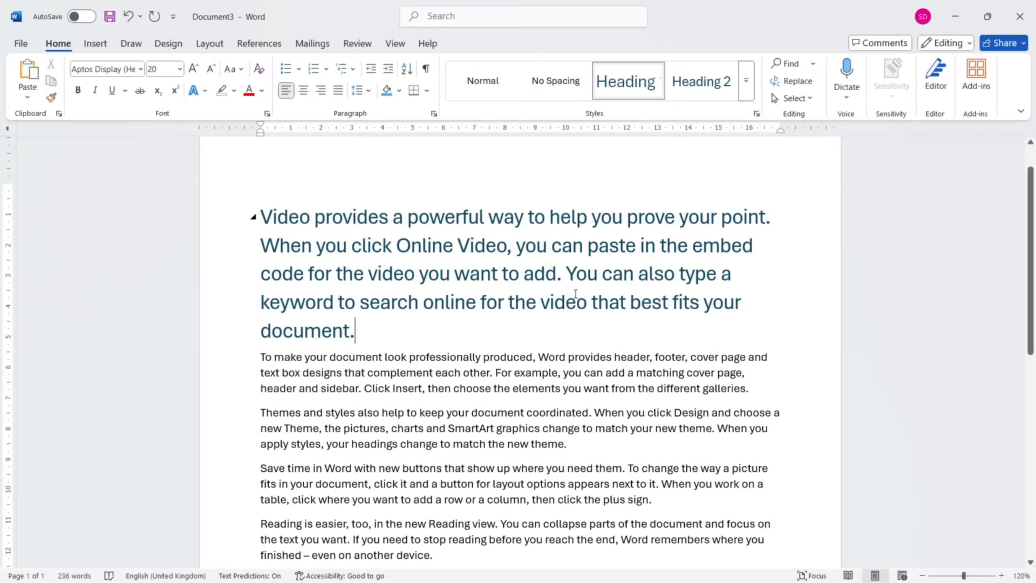
Apply the Book Title style to the second paragraph, beginning "To make your document look professionally produced".
scroll(370, 416, "down", 5)
scroll(370, 416, "up", 3)
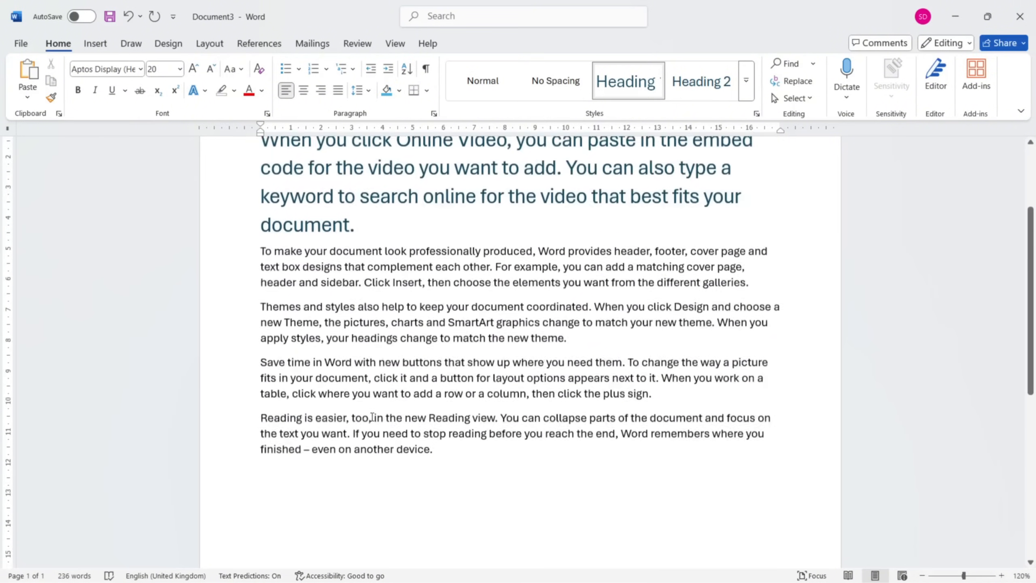
scroll(372, 416, "up", 1)
double_click(223, 286)
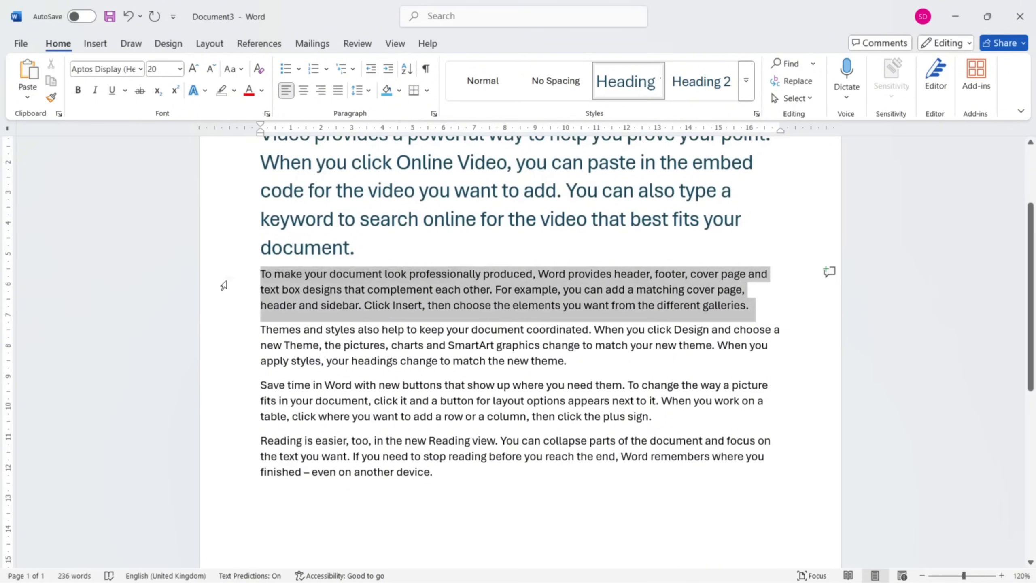
left_click(745, 85)
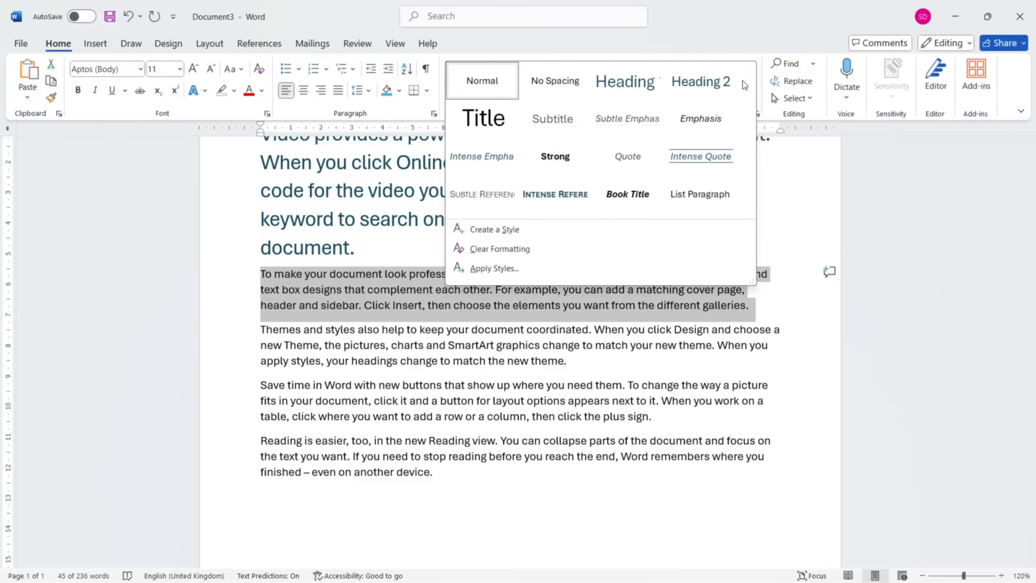
left_click(638, 192)
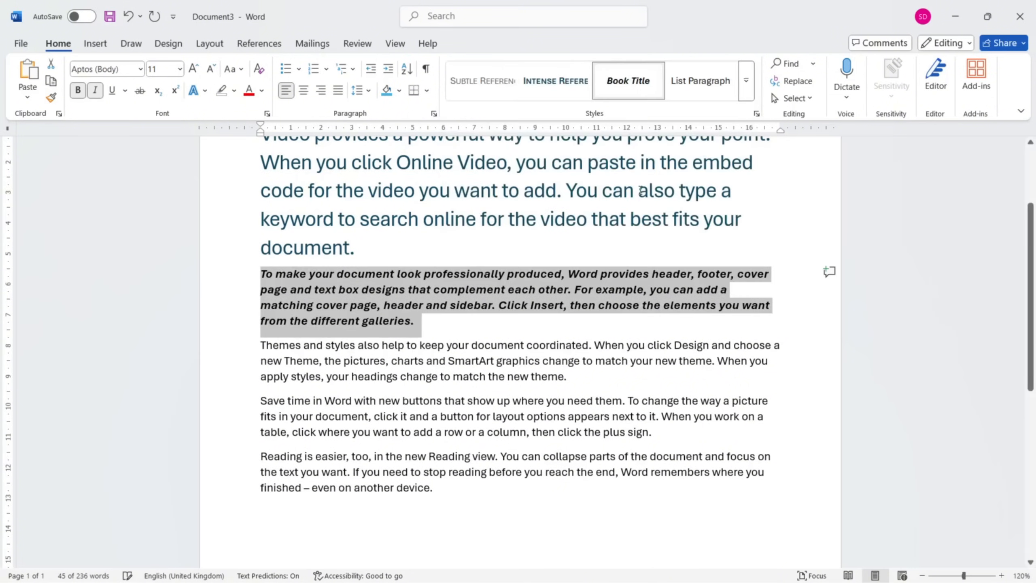
left_click(453, 325)
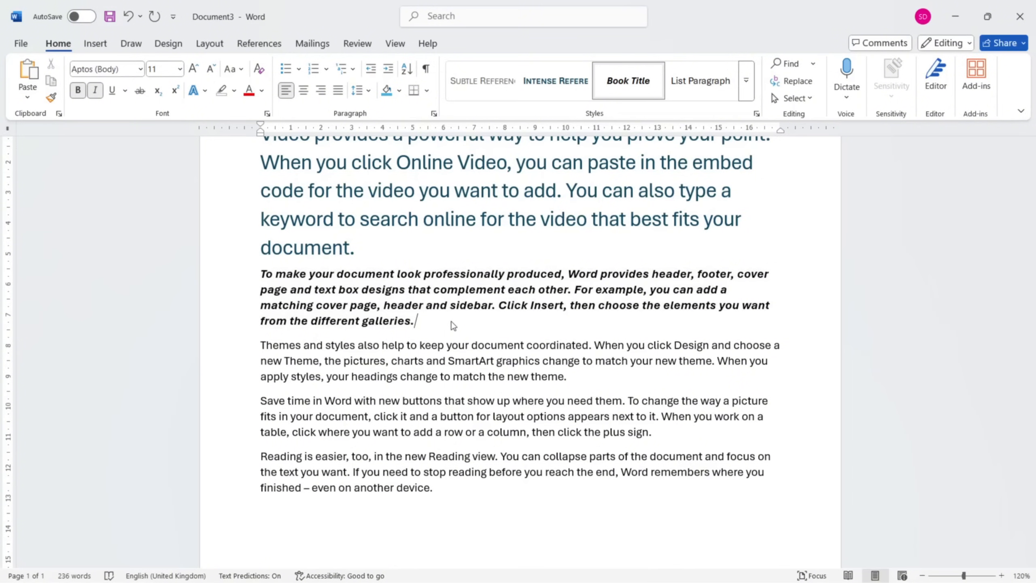
Start creating a new style named Style1 from the third paragraph, beginning "Themes and styles", and open its full formatting settings.
double_click(226, 354)
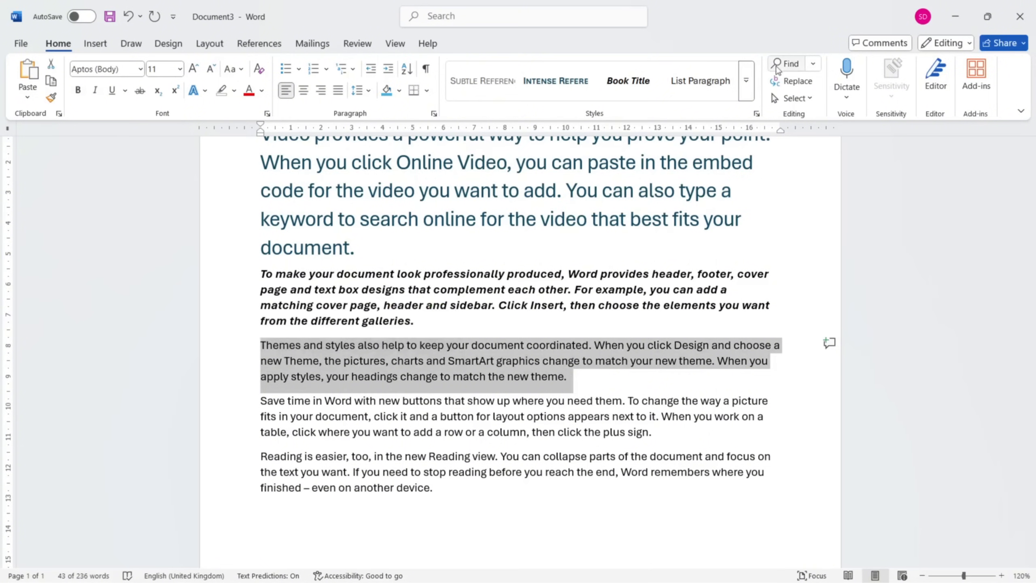
left_click(750, 87)
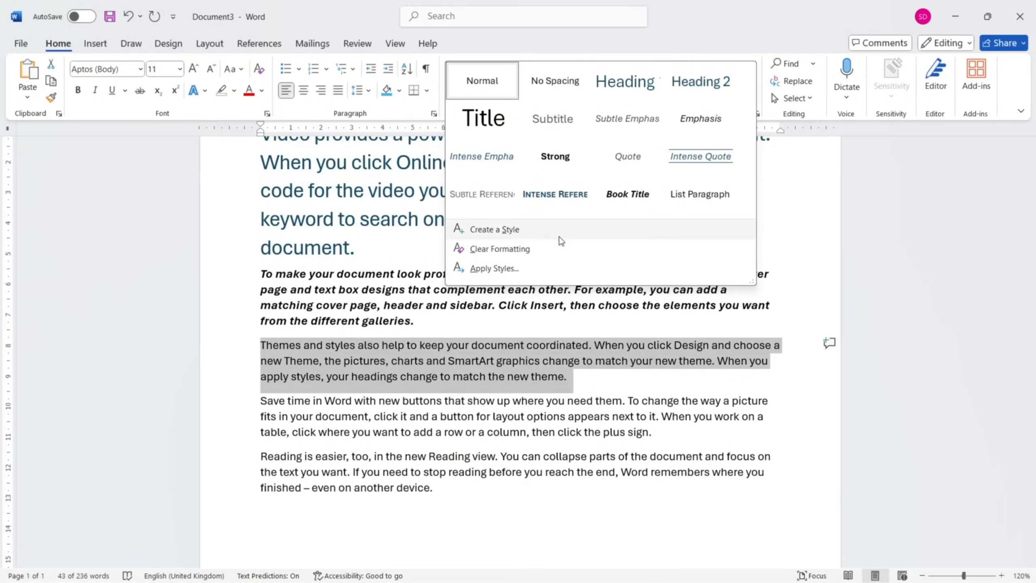
left_click(557, 233)
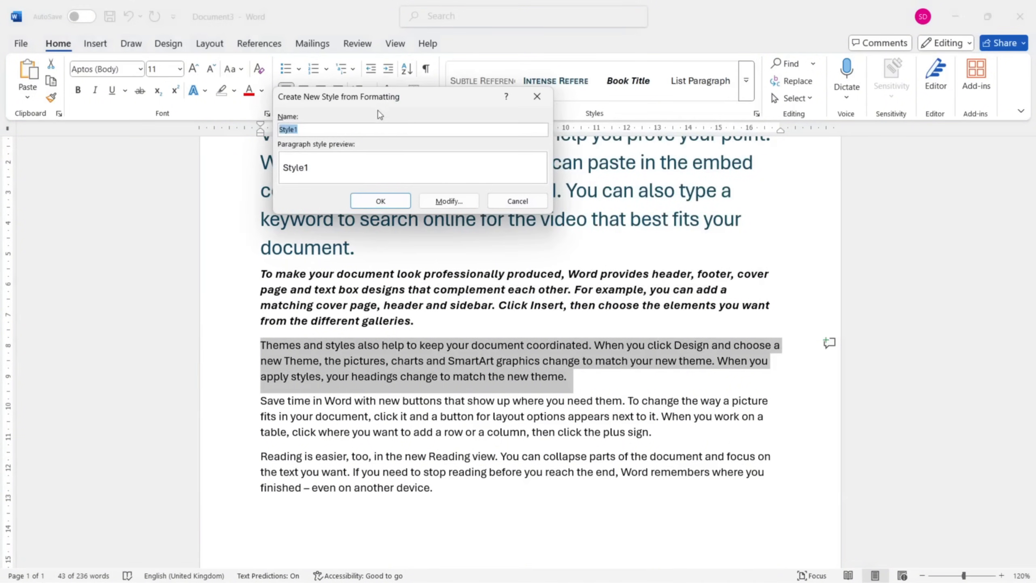
left_click_drag(410, 99, 530, 128)
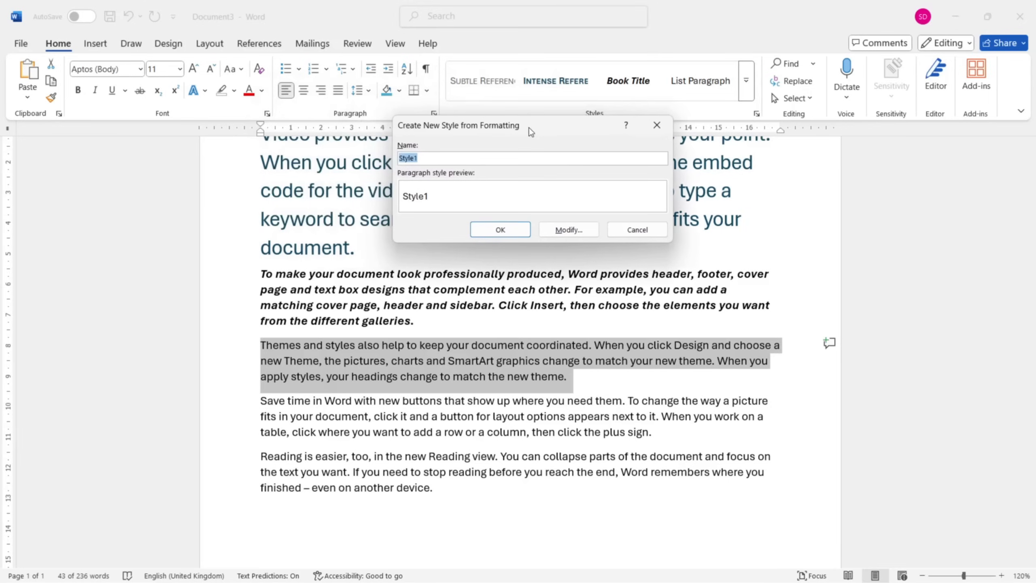
left_click(436, 159)
left_click(570, 230)
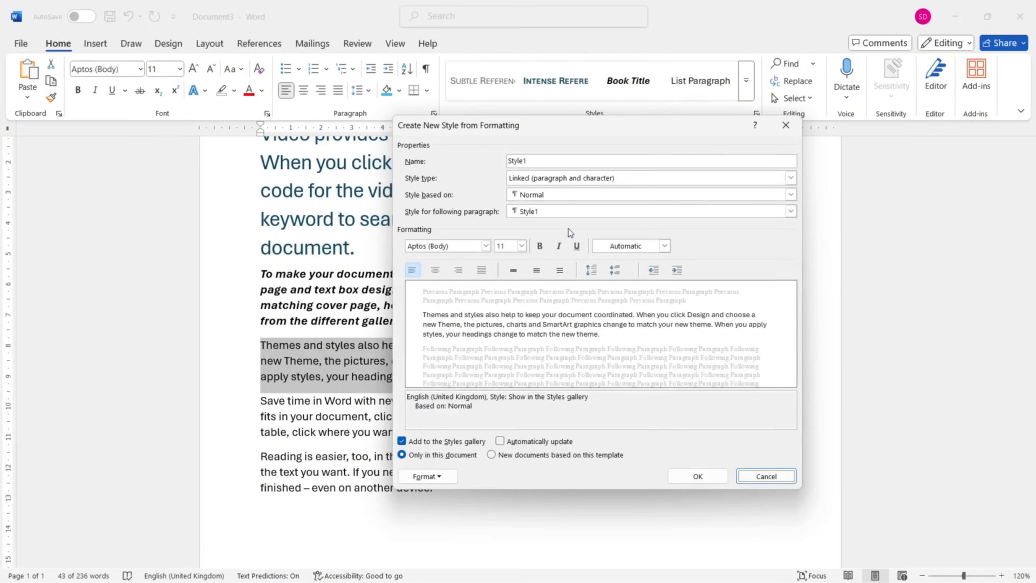
left_click_drag(495, 135, 593, 122)
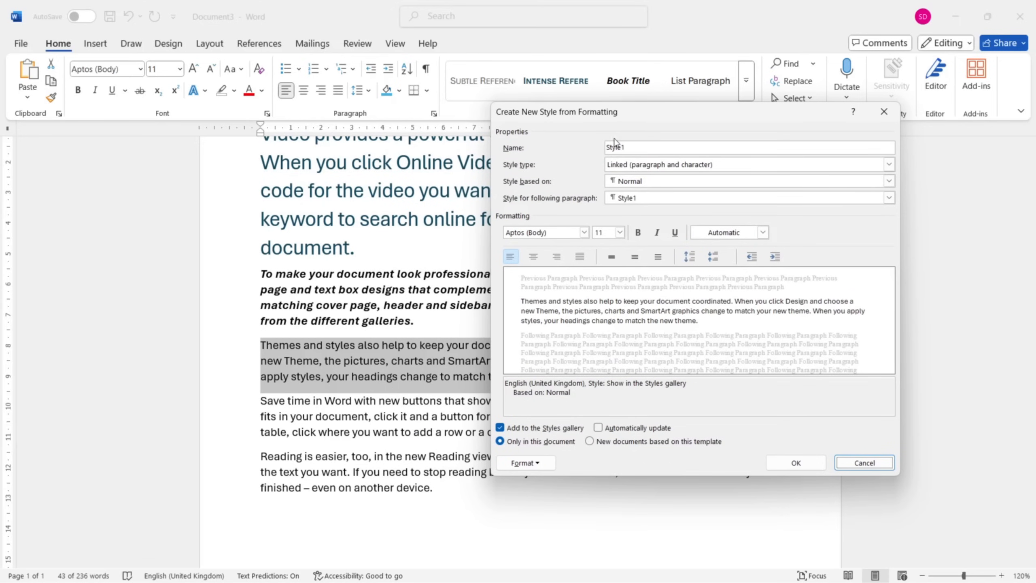
Set the new style's type to Character and base it on the Strong style.
left_click(888, 164)
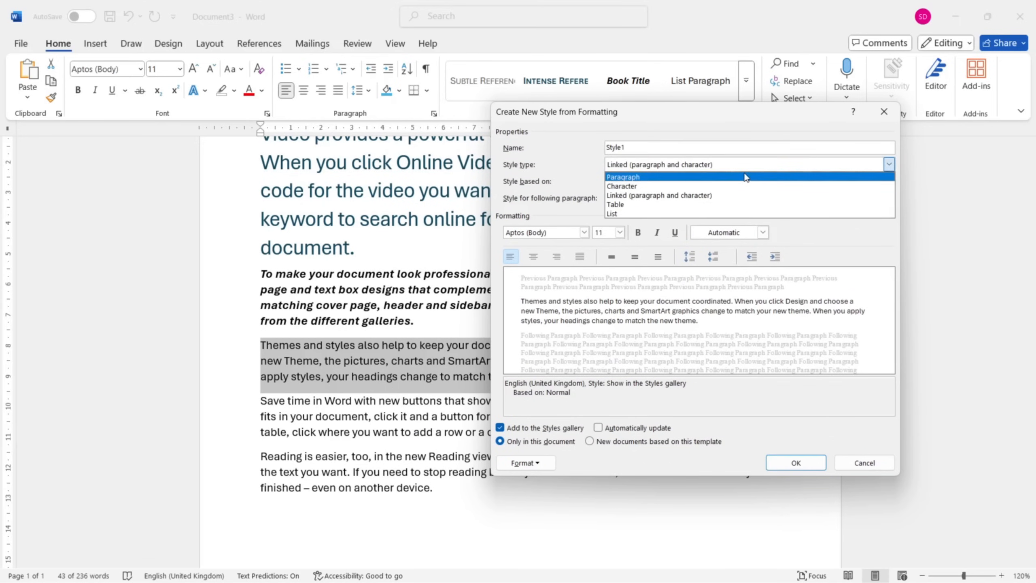
left_click(887, 186)
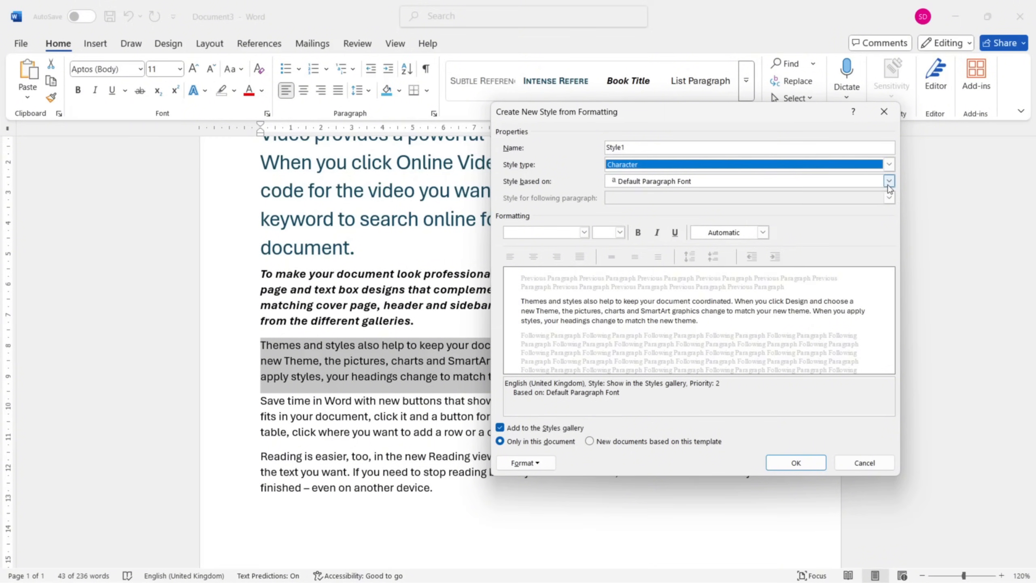
left_click(888, 182)
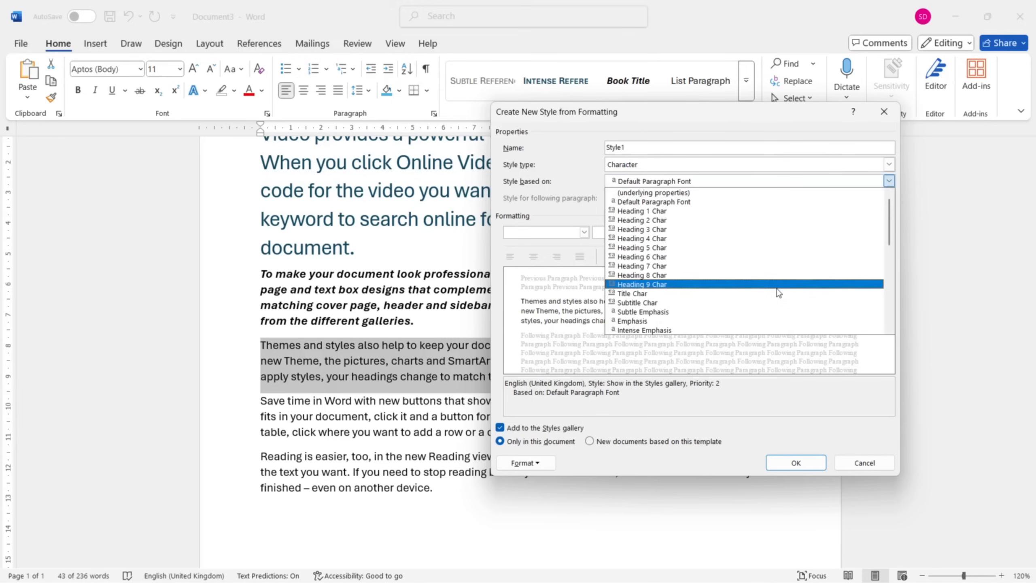
left_click_drag(891, 228, 891, 250)
left_click(679, 272)
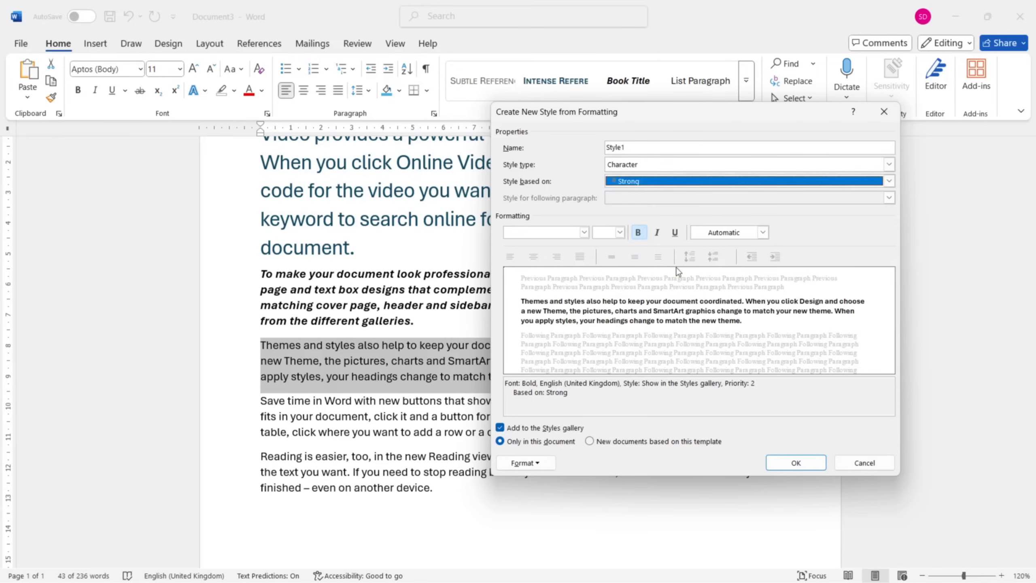
Format the new style as Algerian, 20 pt, italic and underlined, with the dark teal Accent 1 theme colour.
left_click(584, 233)
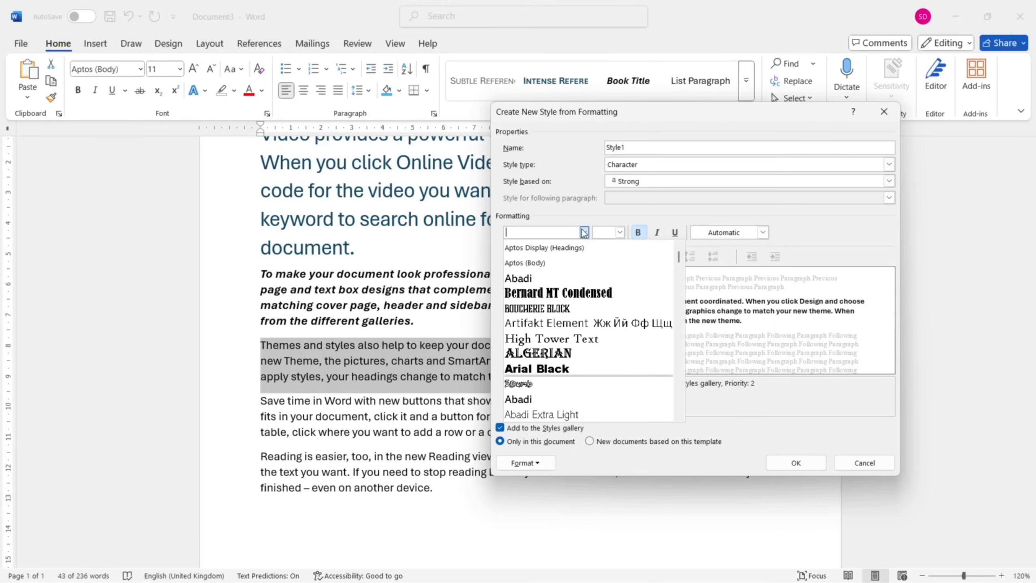
left_click(577, 353)
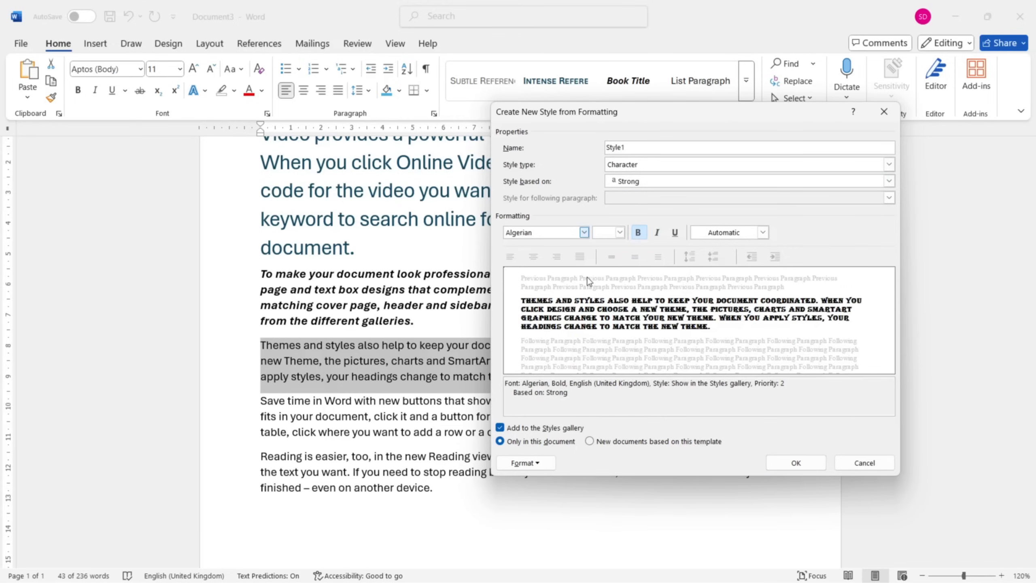
left_click(620, 232)
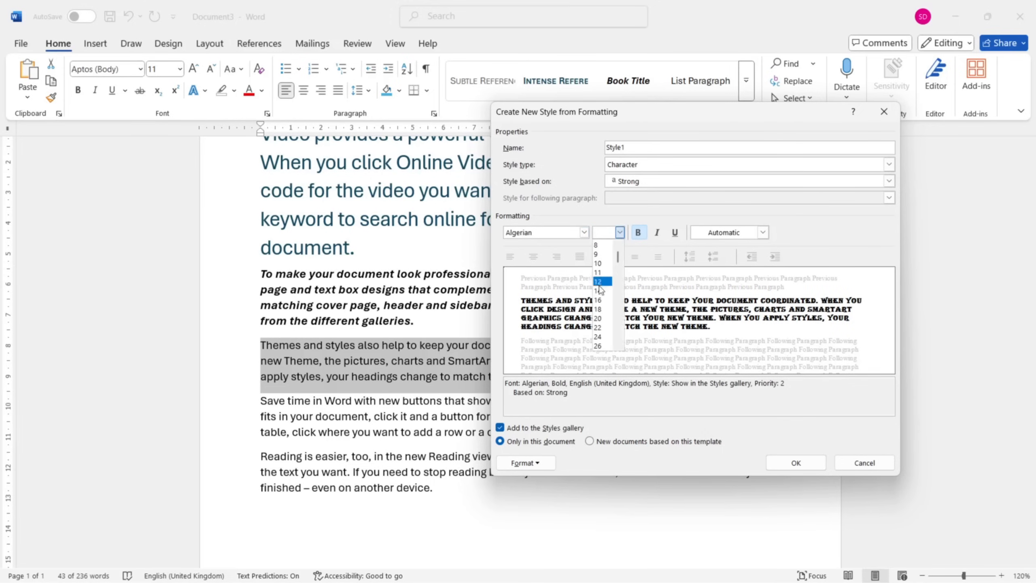
left_click(607, 321)
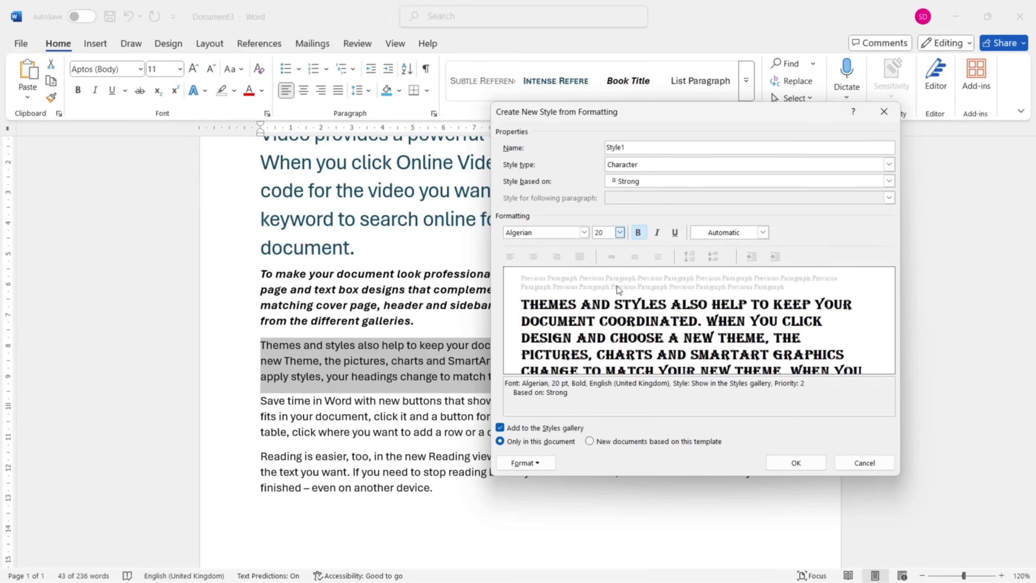
left_click(657, 233)
left_click(675, 234)
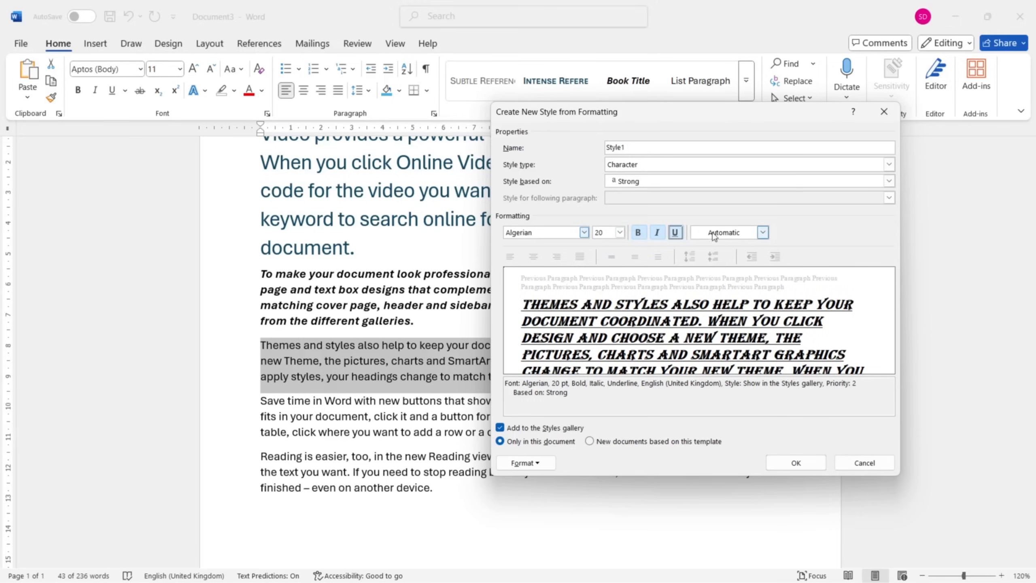
left_click(763, 233)
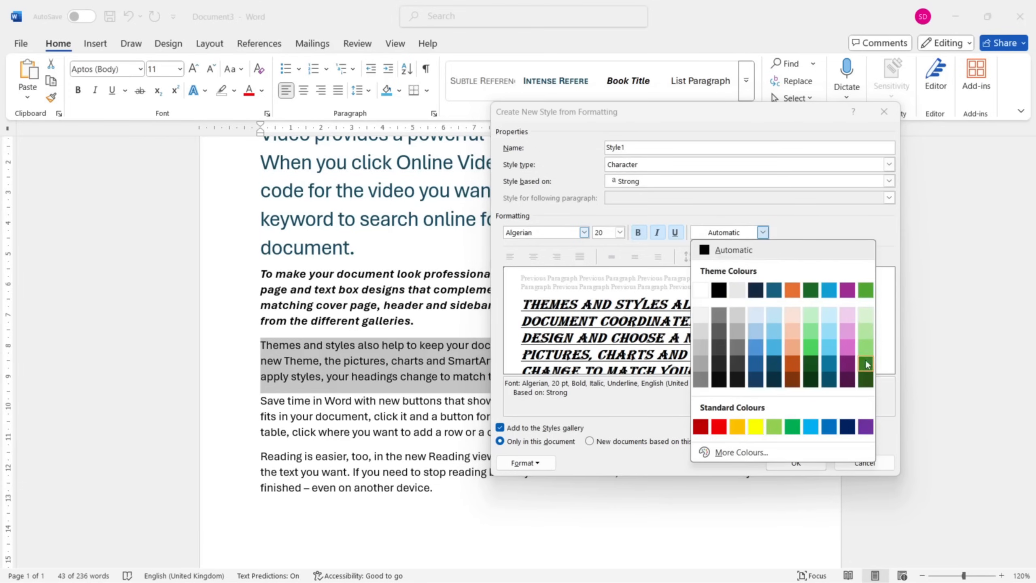
left_click(773, 290)
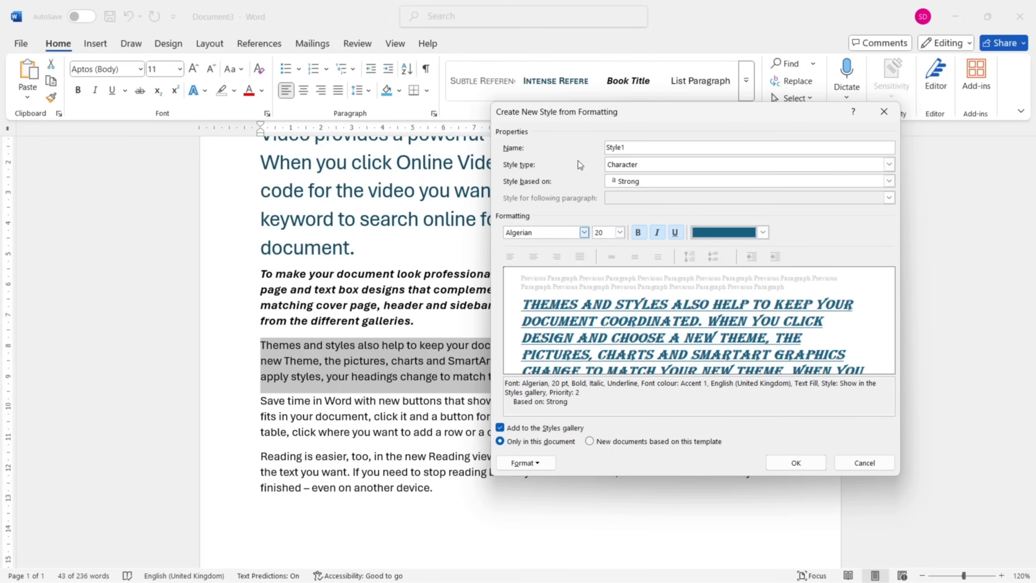
Change the new style's type to Linked (paragraph and character), align it right, and open its list of additional formatting categories.
left_click(888, 164)
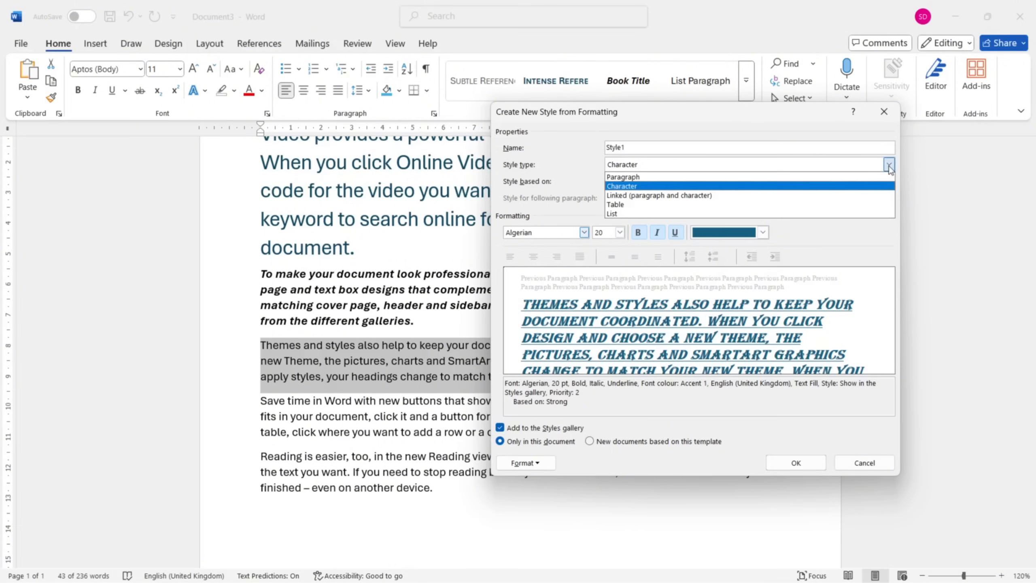
left_click(829, 195)
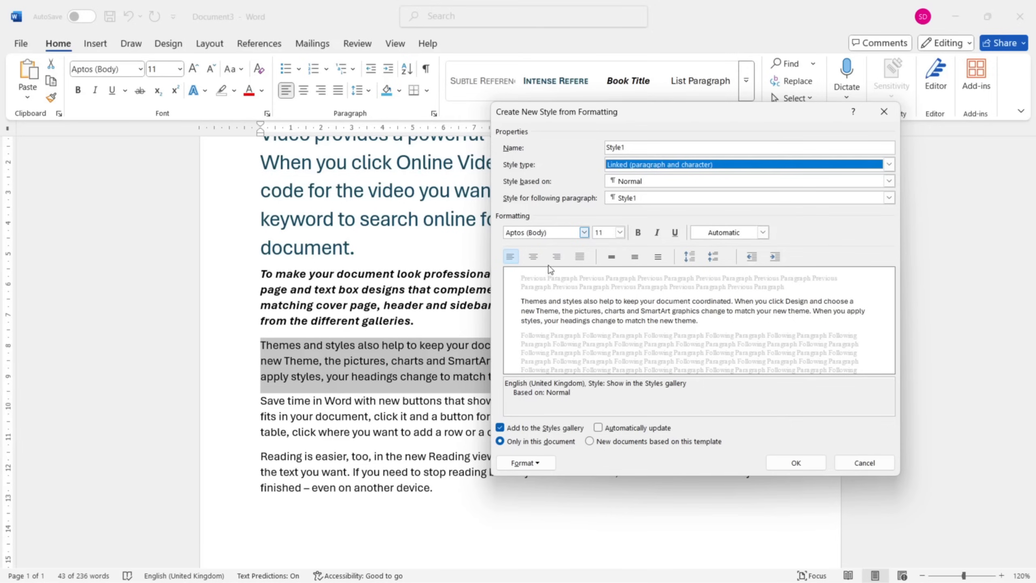
left_click(557, 258)
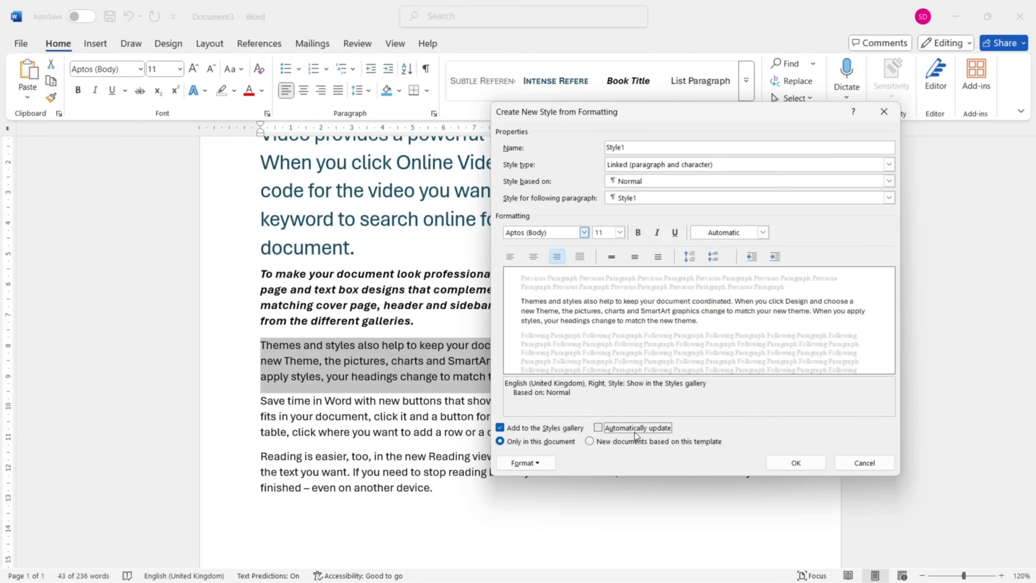
left_click(546, 464)
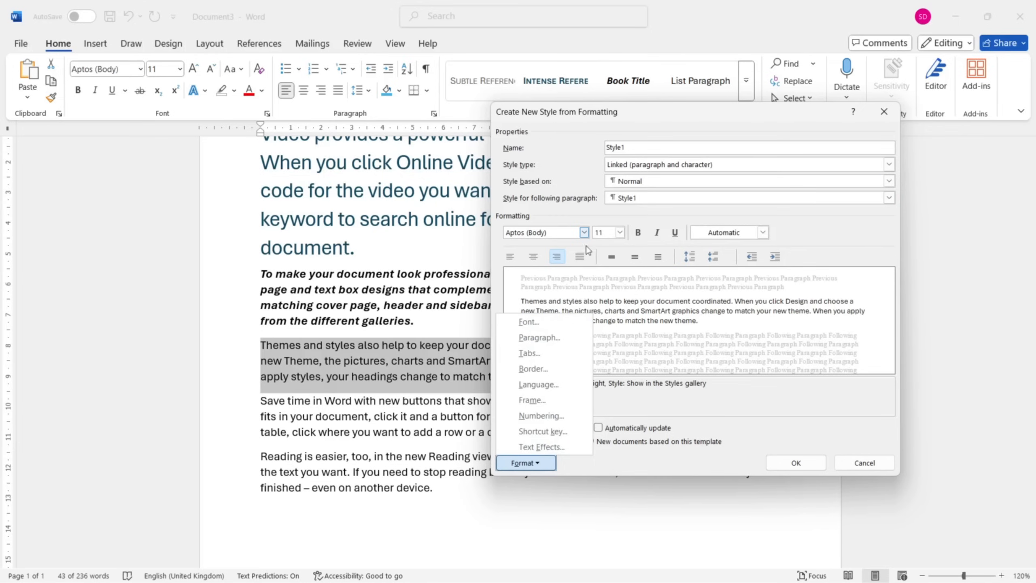
Review the new style's paragraph settings without changing them, and save the right-aligned linked style Style1.
left_click(562, 342)
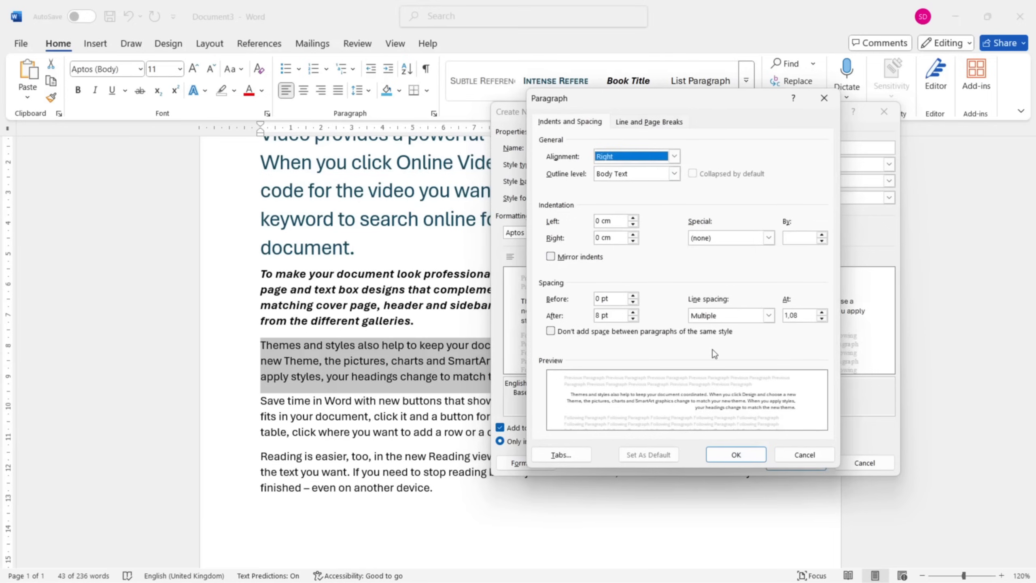
left_click(801, 454)
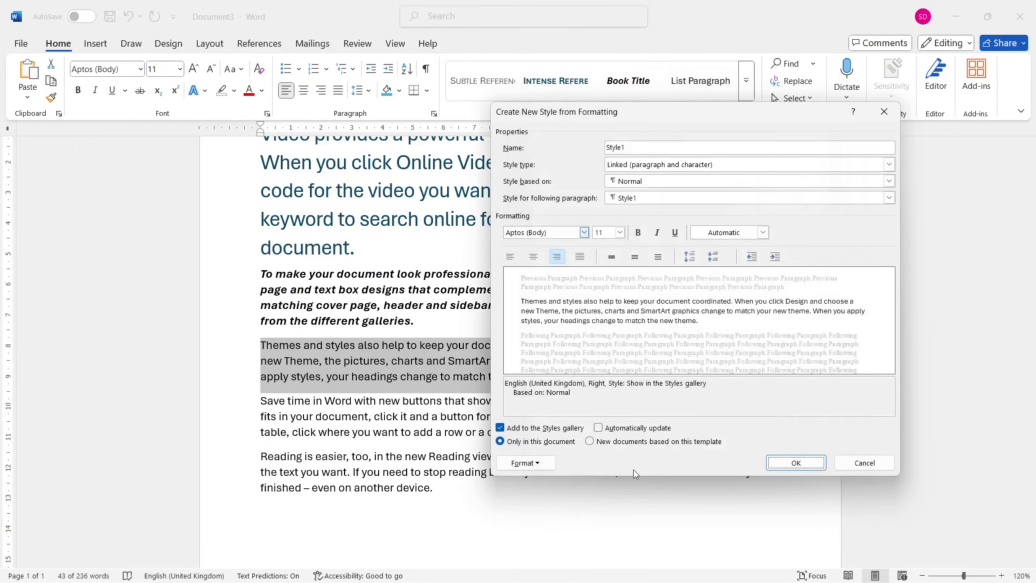
left_click(553, 464)
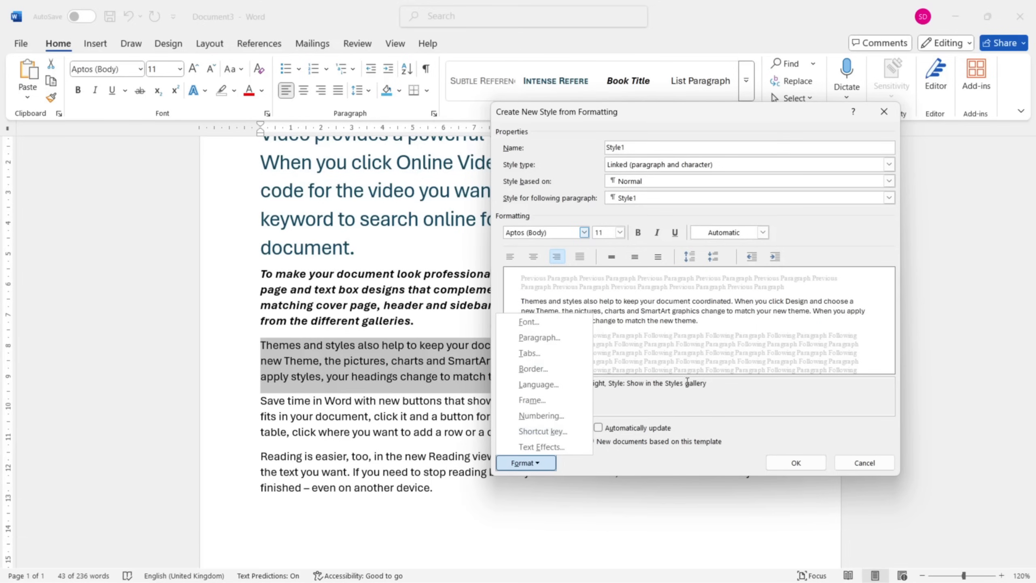
left_click(736, 394)
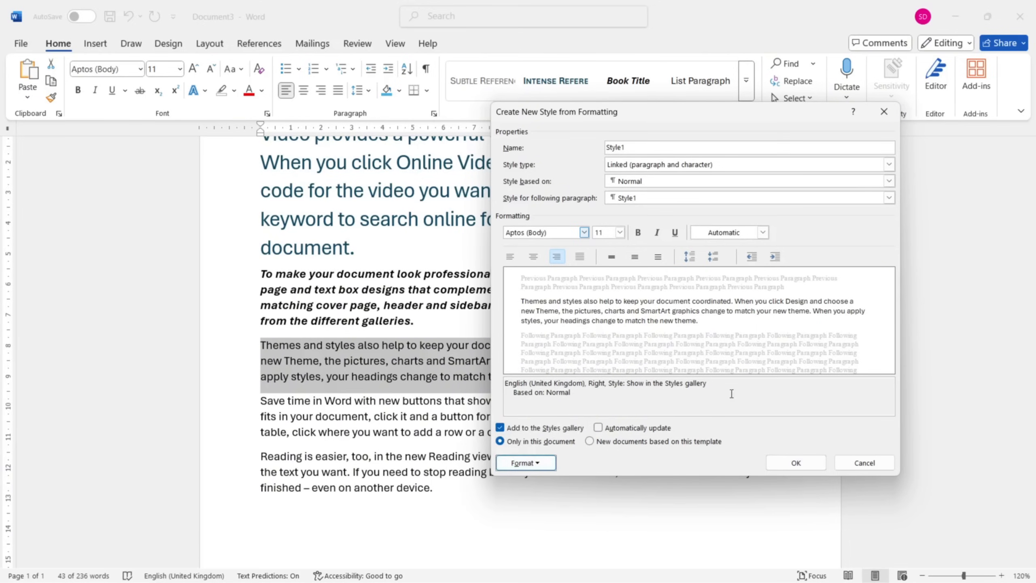
left_click(795, 463)
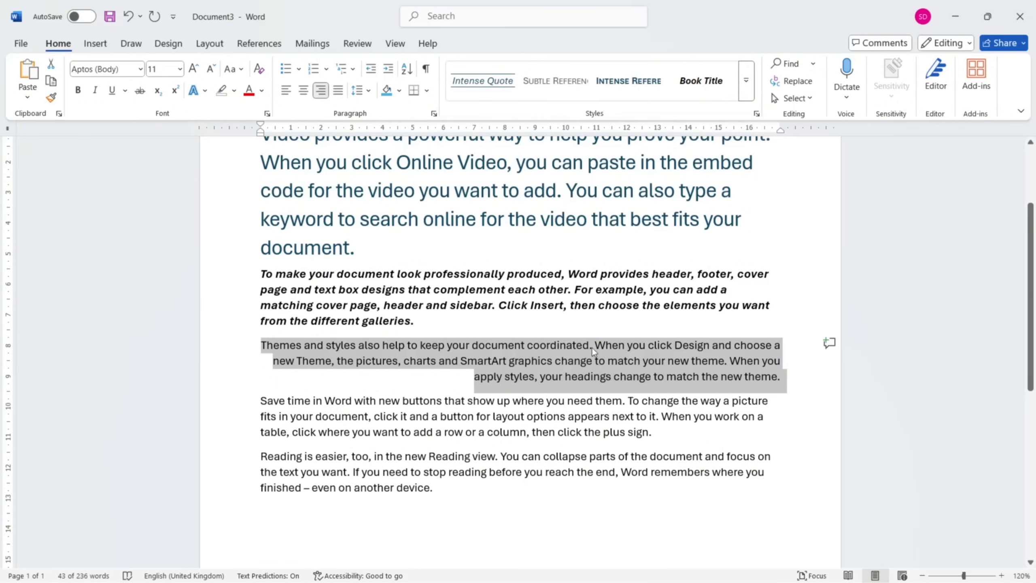
Try to apply Style1 from the style gallery to the second paragraph, beginning "To make your document".
left_click(580, 323)
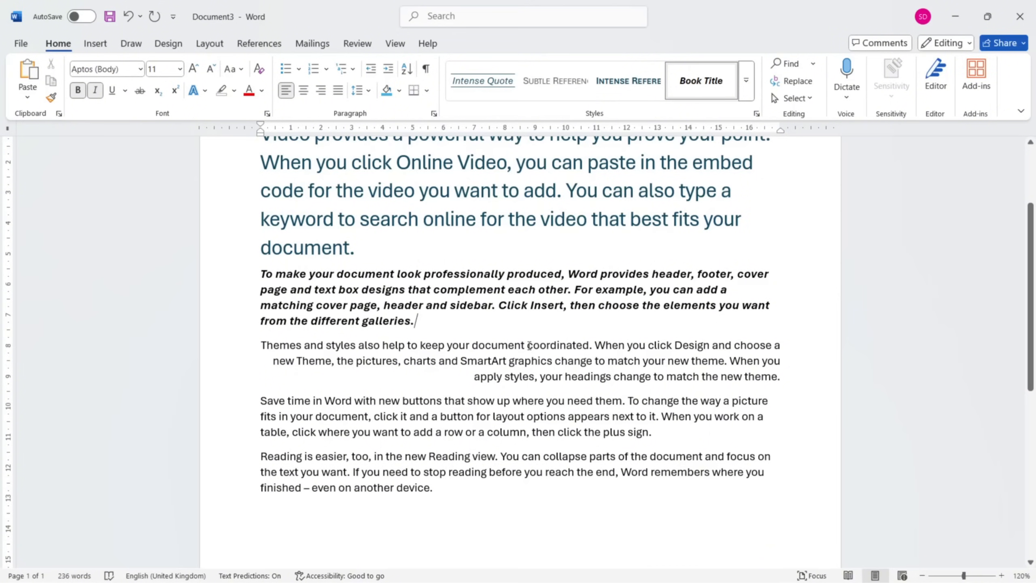
left_click(750, 89)
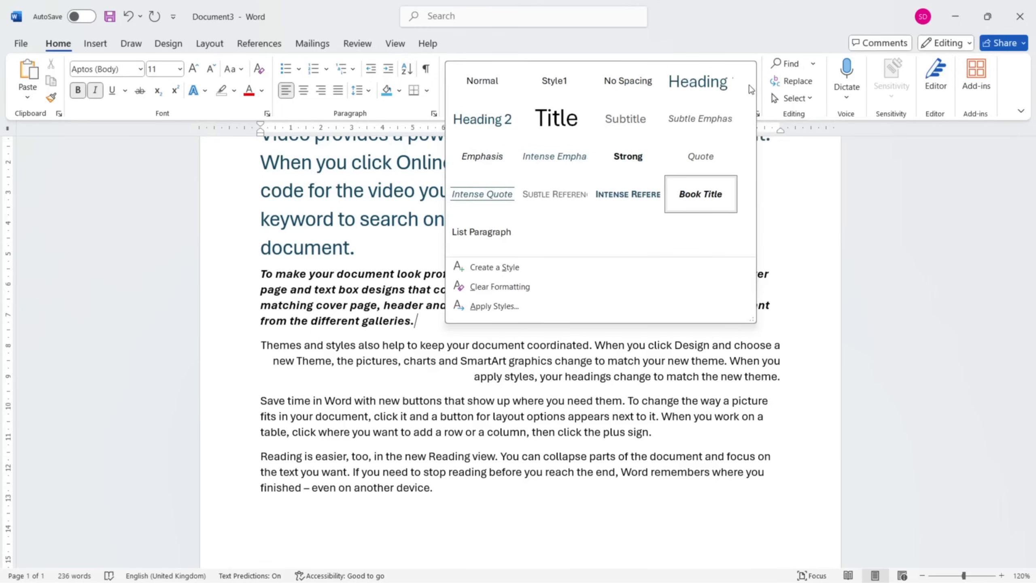
left_click(555, 84)
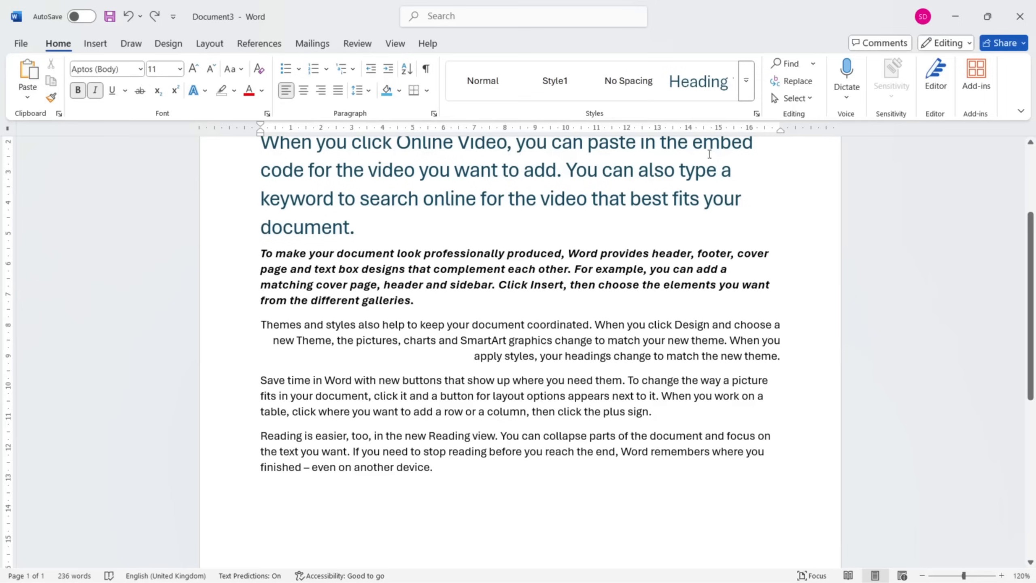
Use Apply Styles to give the second paragraph a table style, and review Book Title's modification settings without changing them.
left_click(746, 91)
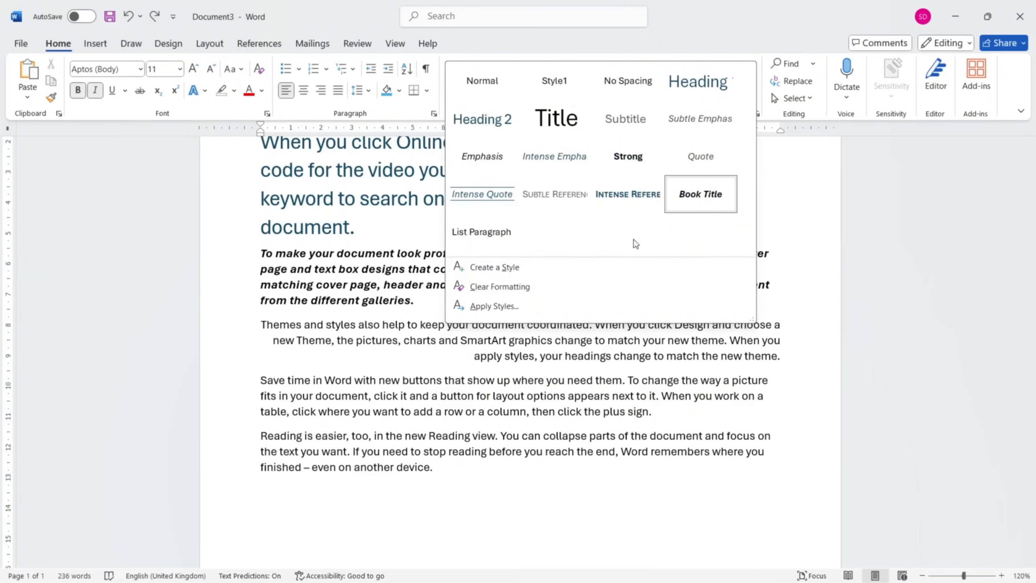
left_click(602, 306)
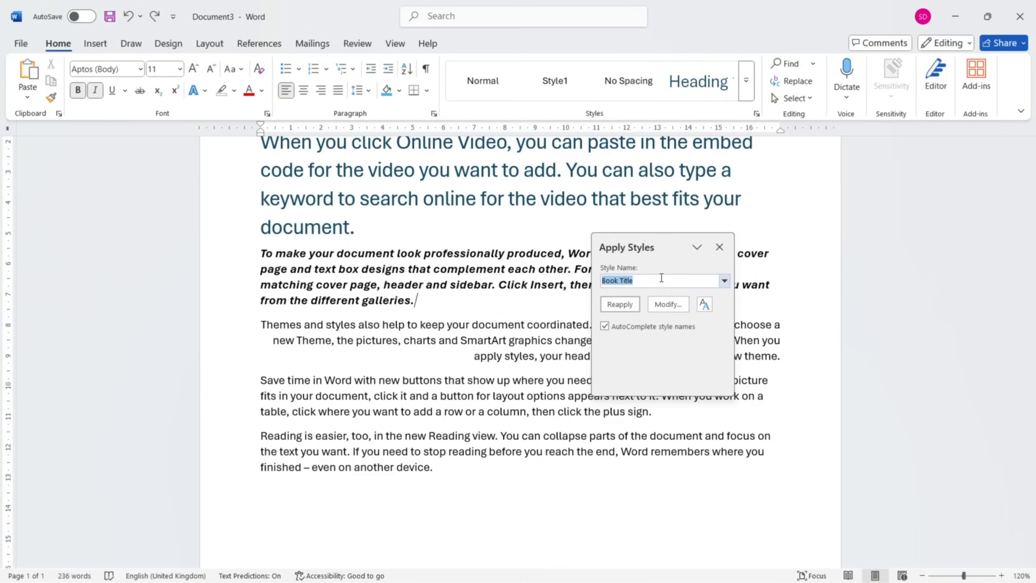
left_click(724, 281)
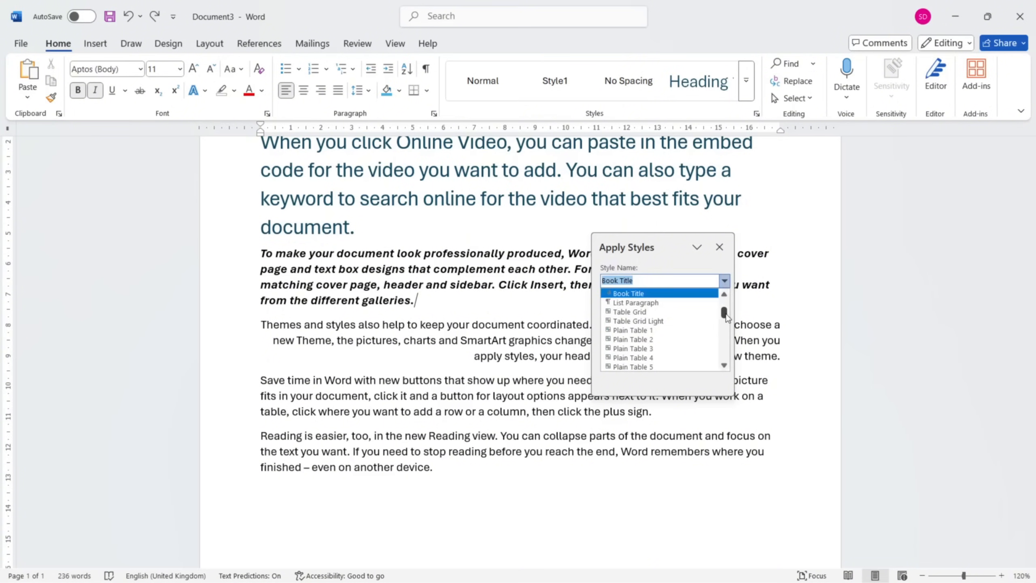
mouse_move(727, 314)
left_mouse_down()
mouse_move(733, 367)
mouse_move(734, 301)
left_mouse_up()
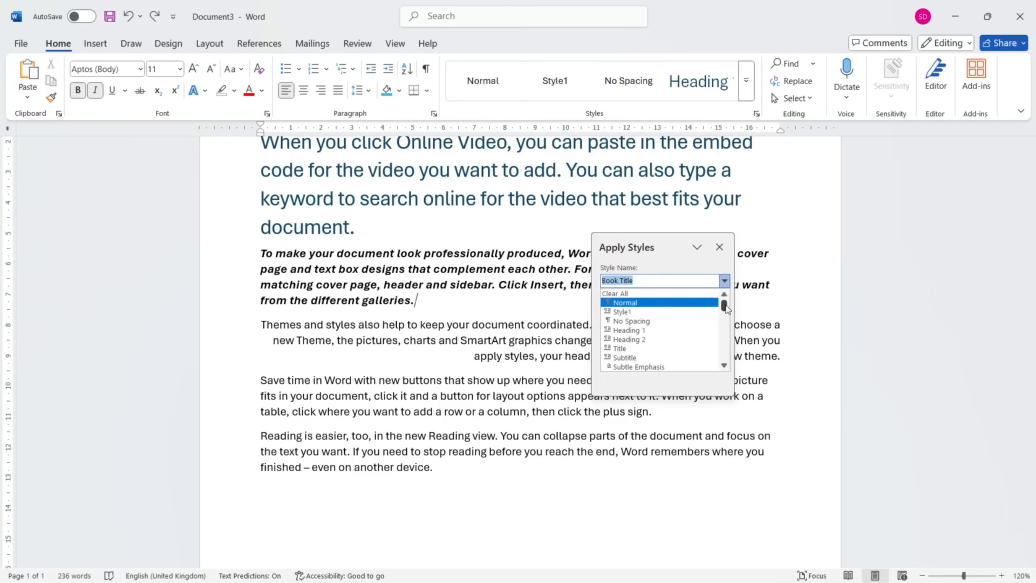
left_click_drag(724, 306, 724, 327)
left_click(643, 361)
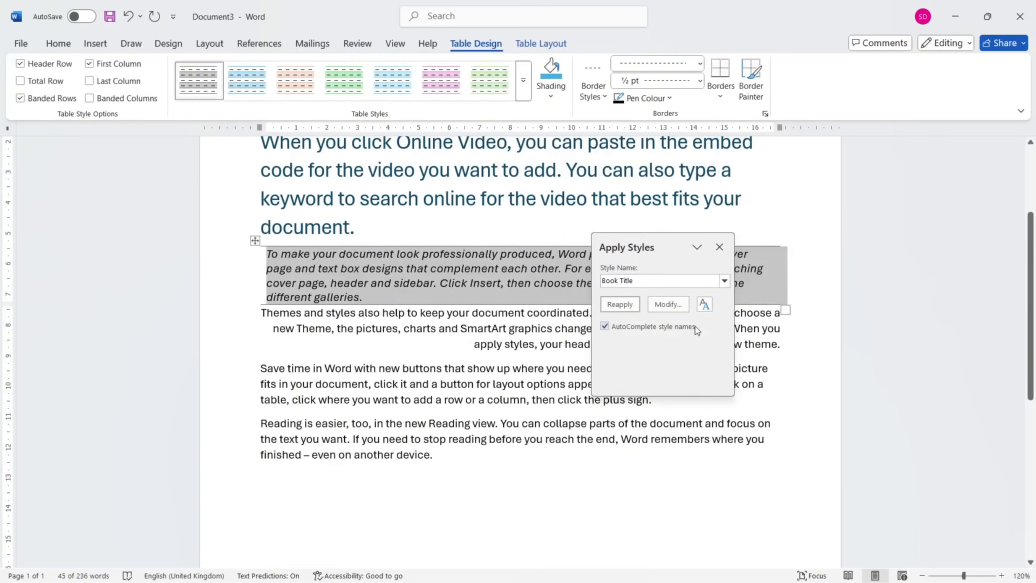
left_click(673, 304)
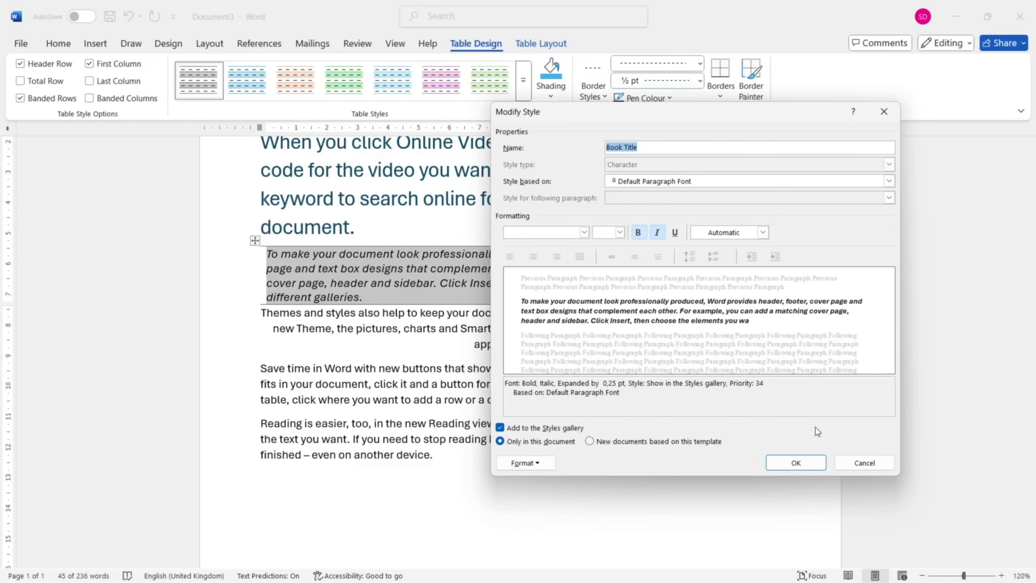
left_click(877, 468)
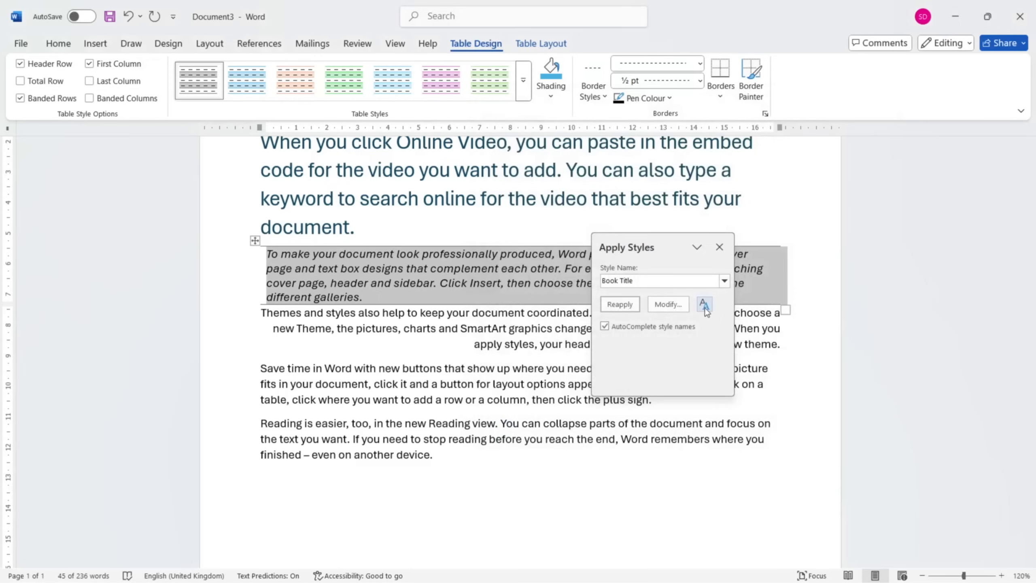
Show the full Styles list beside the Apply Styles window and apply the List Paragraph style to the second paragraph.
left_click(705, 305)
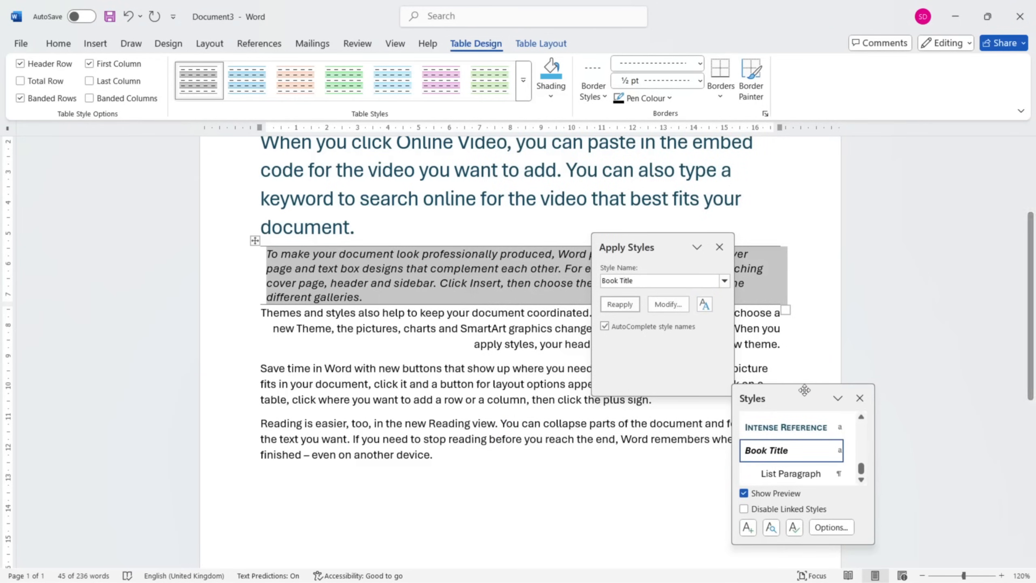
left_click_drag(802, 398, 791, 229)
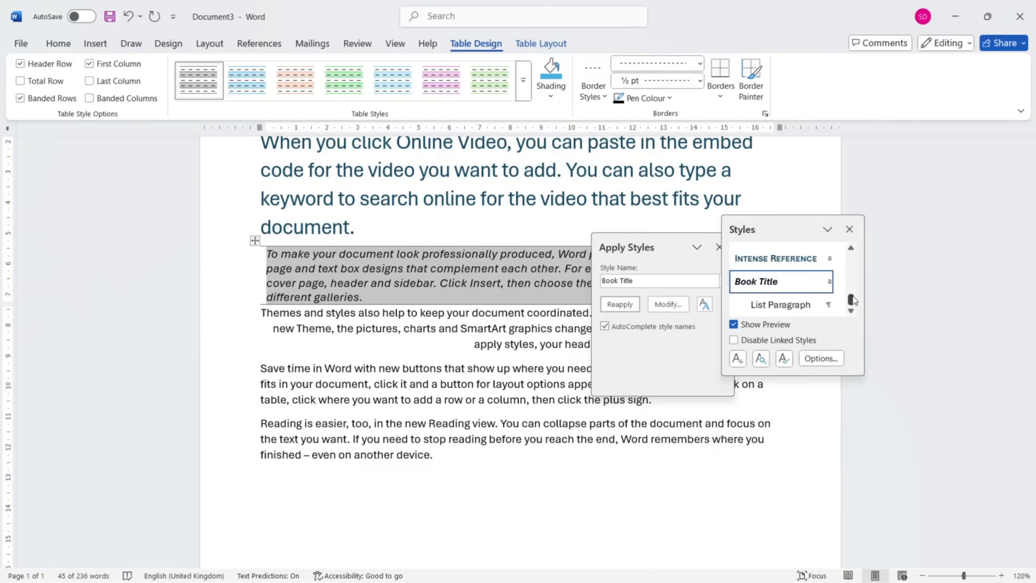
mouse_move(851, 300)
left_mouse_down()
mouse_move(849, 255)
mouse_move(850, 295)
left_mouse_up()
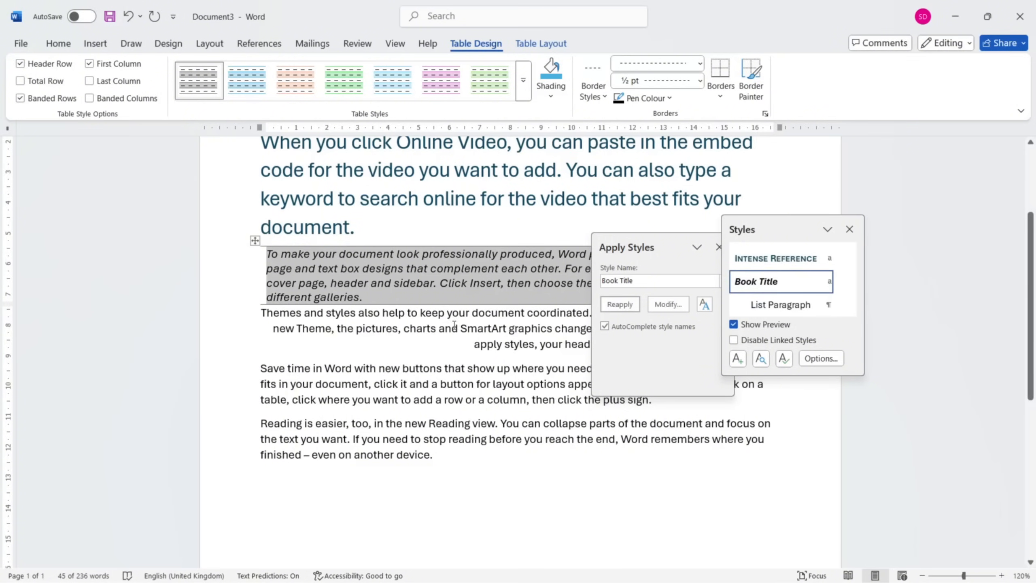
left_click(761, 309)
scroll(761, 310, "up", 5)
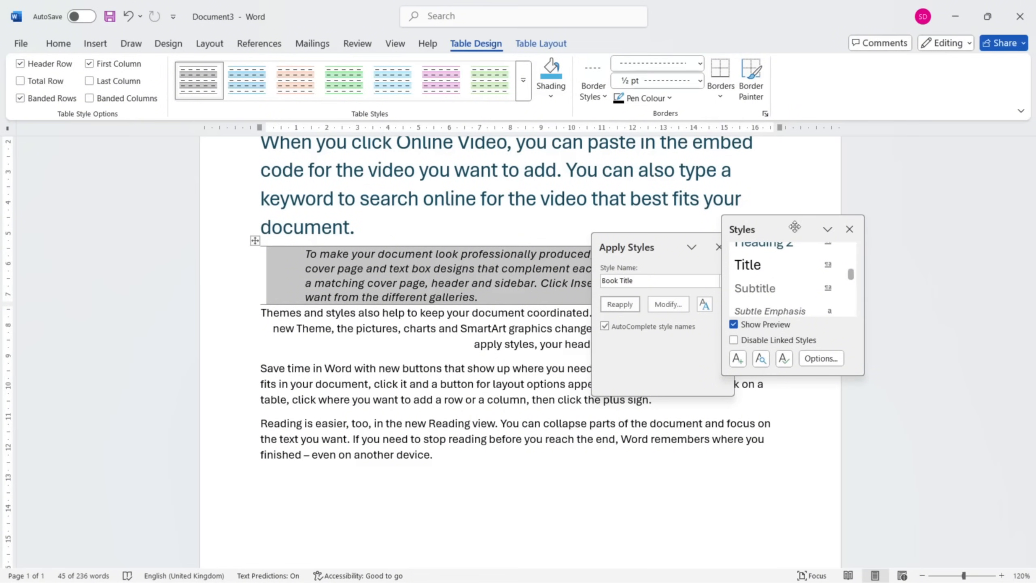
View the new-style settings without creating a style, and examine the second paragraph's paragraph and text level formatting in Style Inspector.
left_click(738, 359)
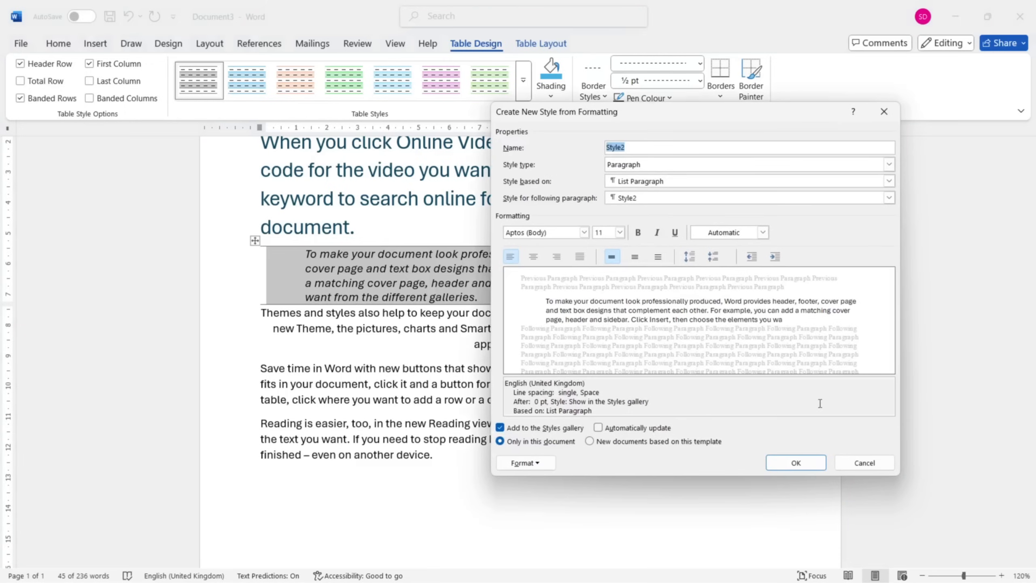
left_click(867, 461)
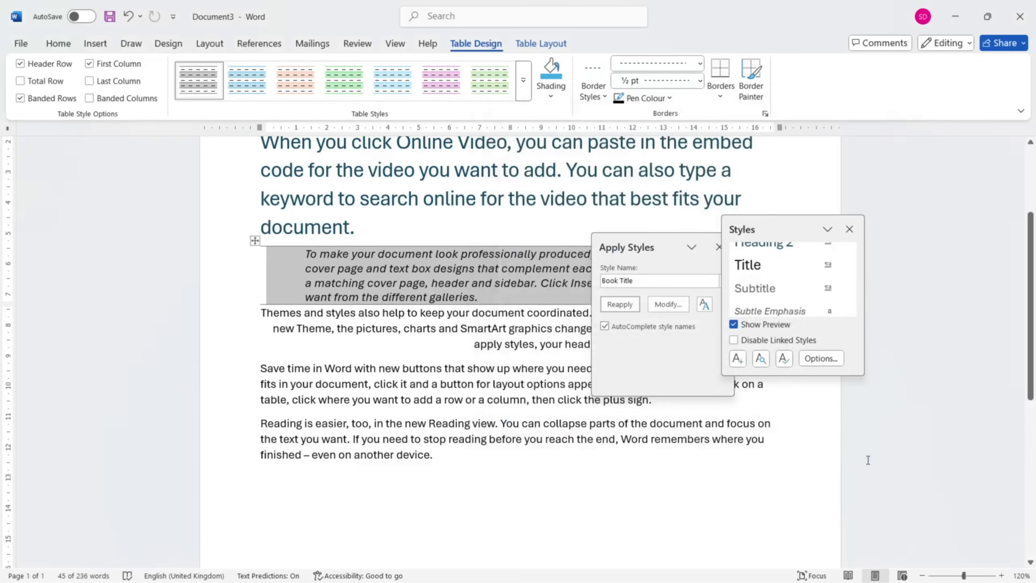
left_click(761, 359)
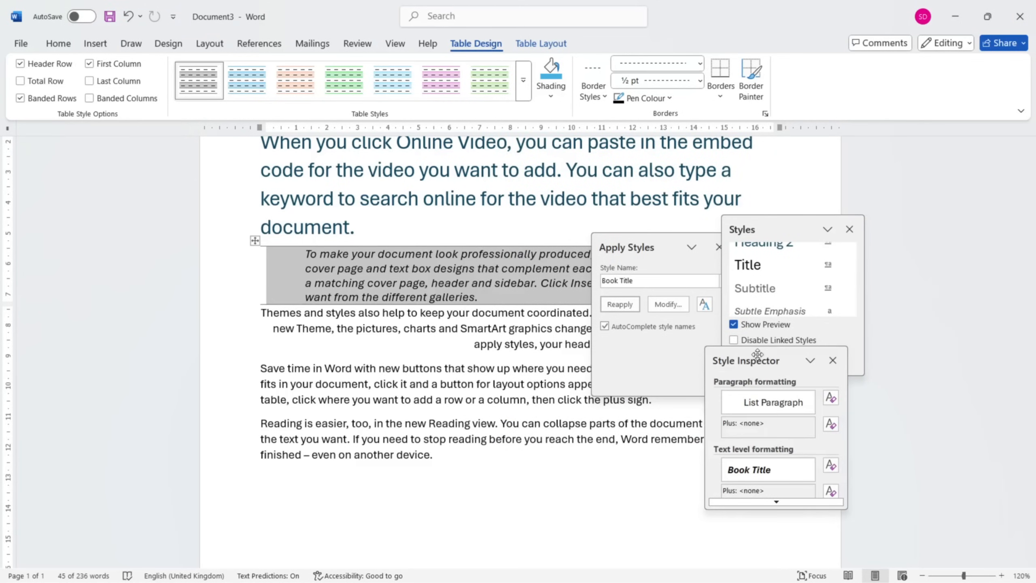
left_click_drag(758, 354, 503, 284)
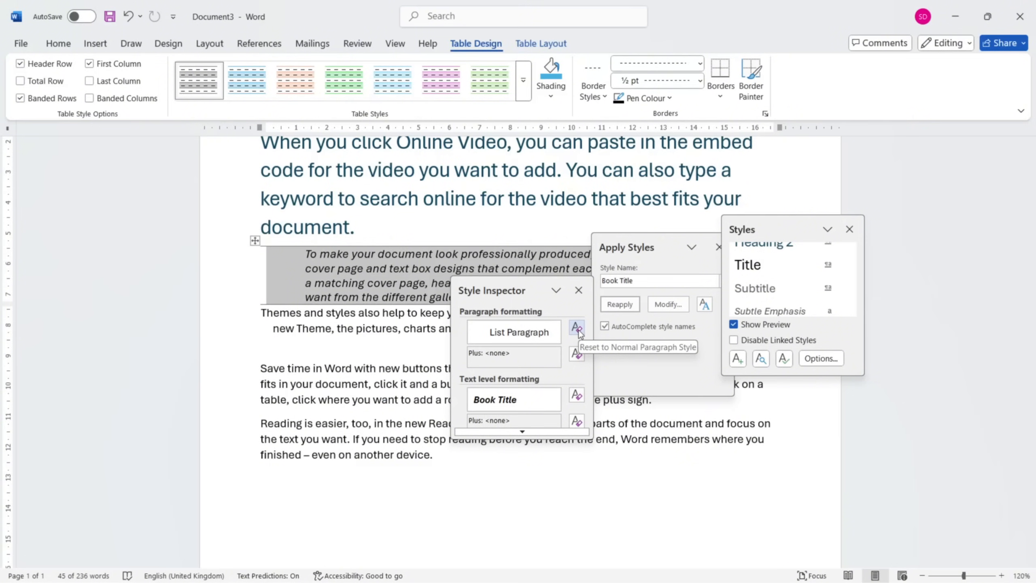
left_click(554, 332)
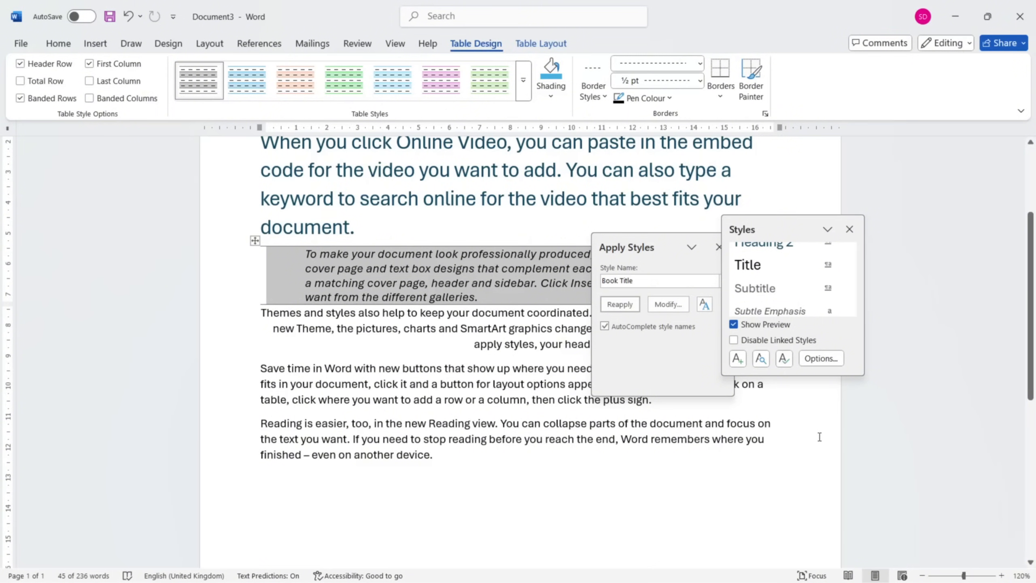
Open Manage Styles, browse its list of editable styles, and view Book Title's modification settings without changing them.
left_click(783, 358)
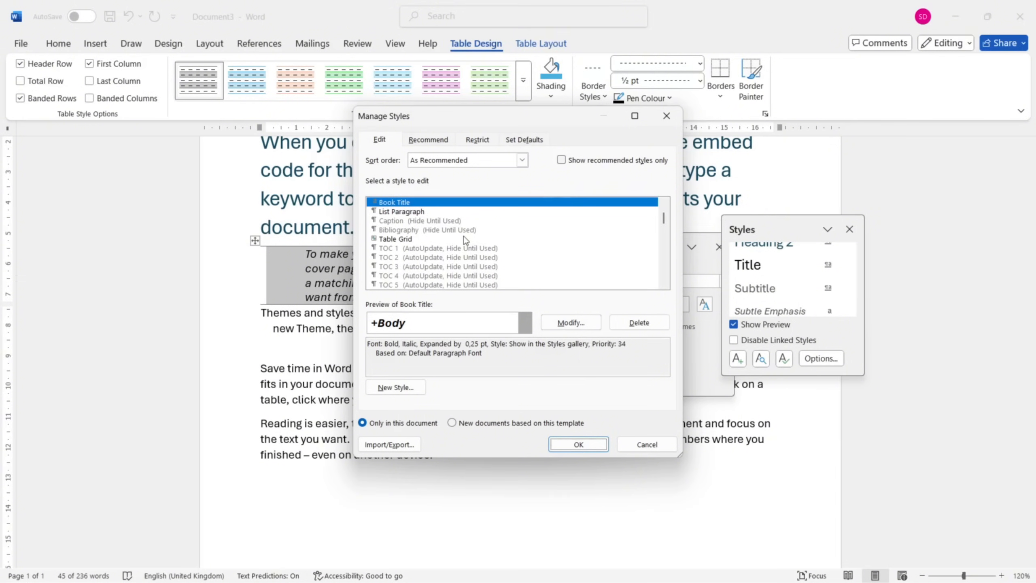
left_click_drag(668, 225, 666, 268)
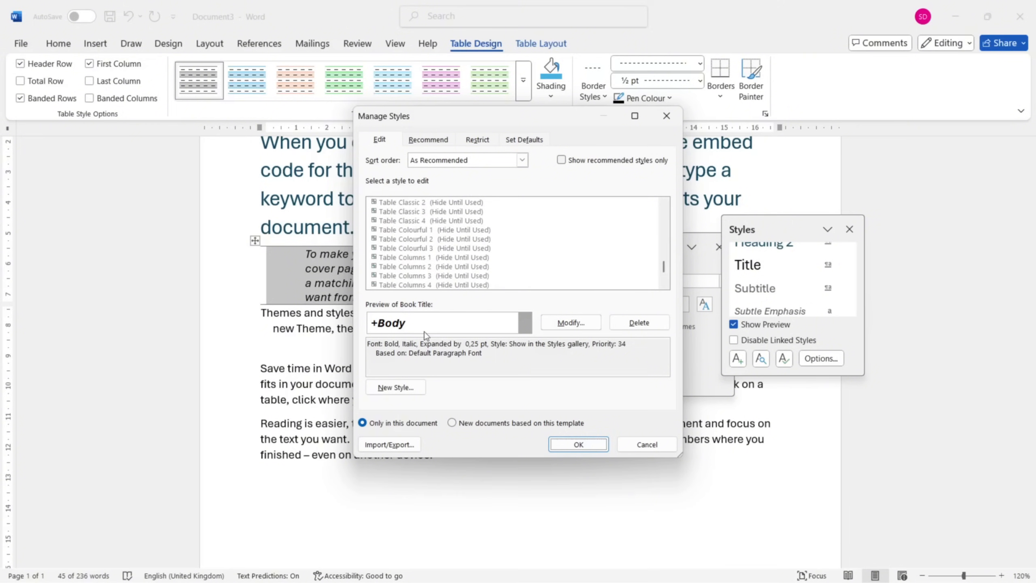
left_click(571, 322)
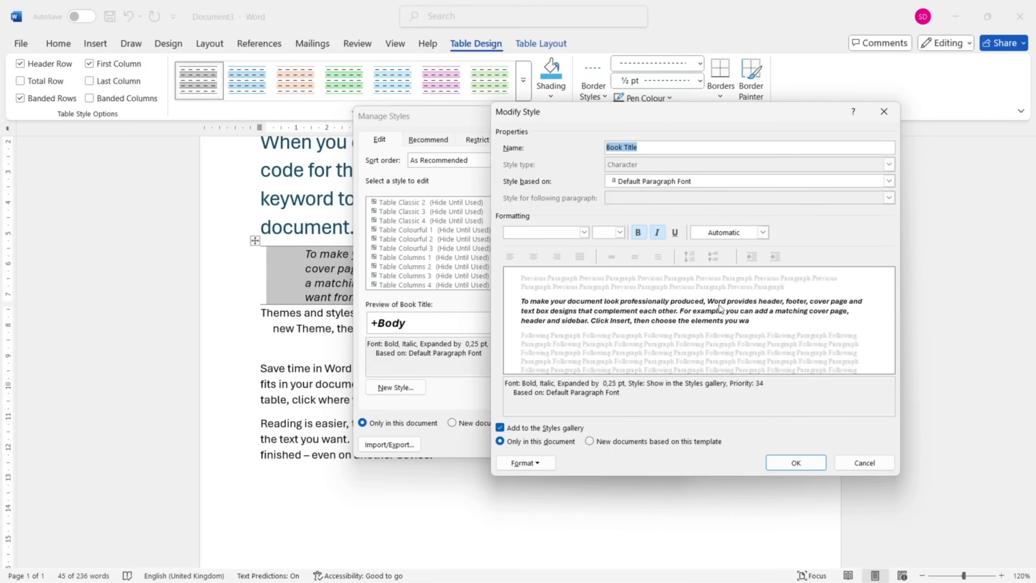
left_click(864, 463)
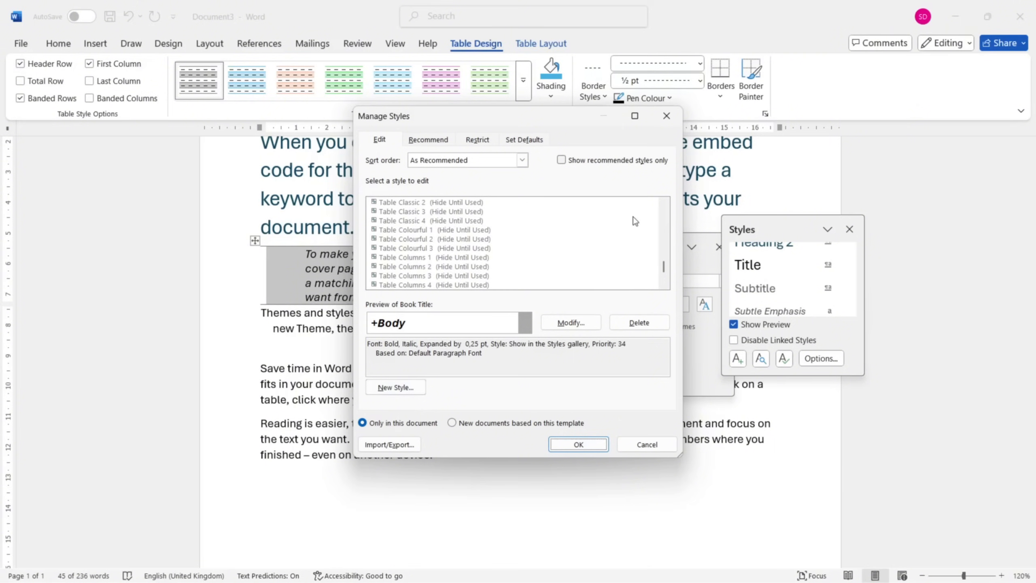
Examine the recommended style order, the style restriction options and the default font and paragraph settings in Manage Styles.
left_click(429, 142)
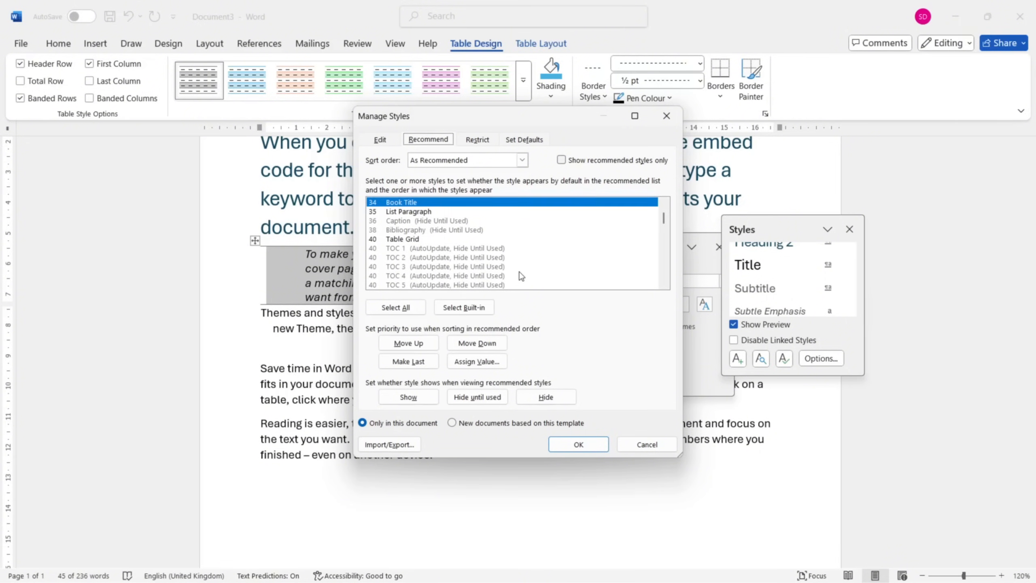
left_click_drag(663, 219, 662, 212)
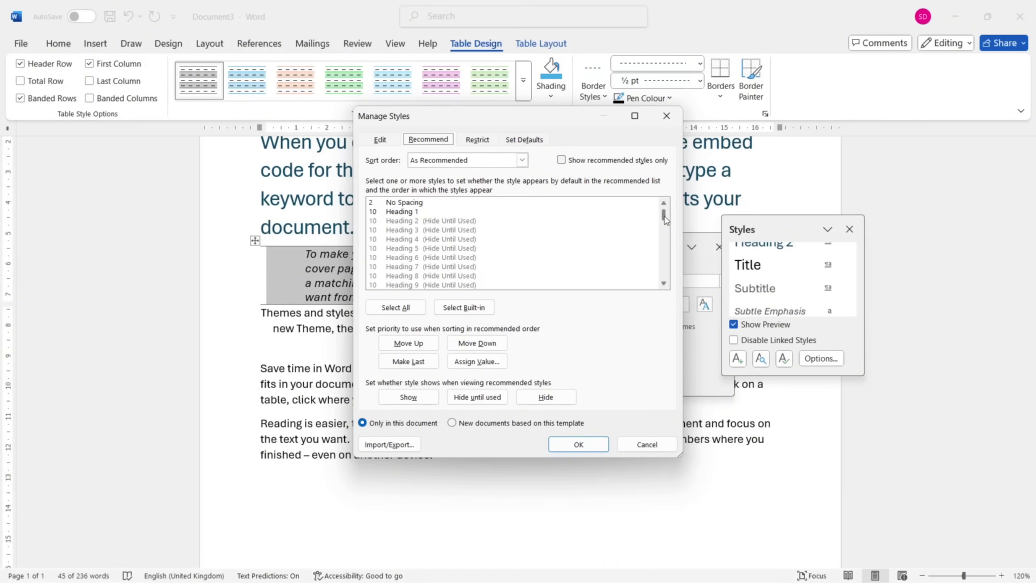
left_click_drag(665, 220, 664, 225)
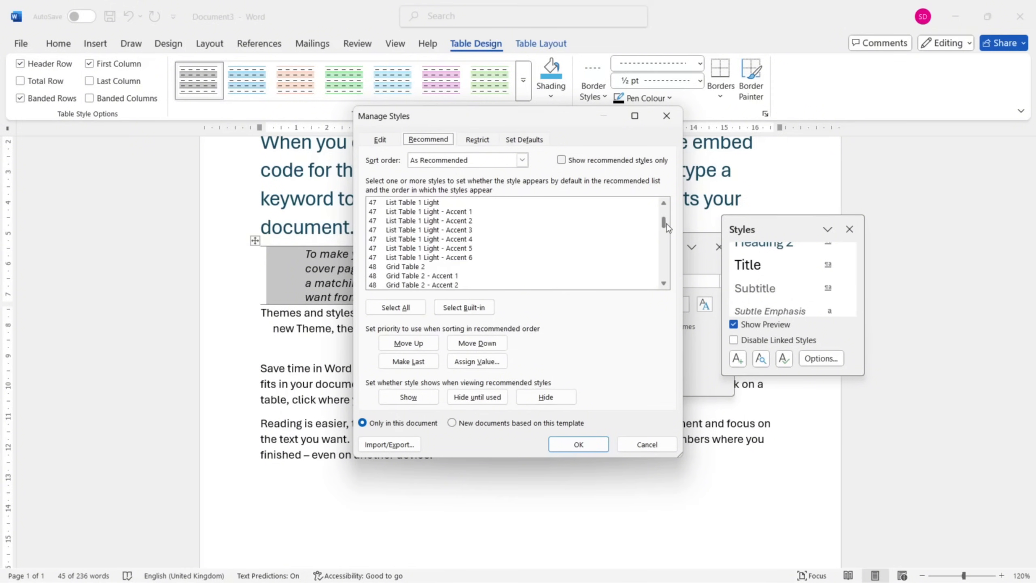
left_click(477, 141)
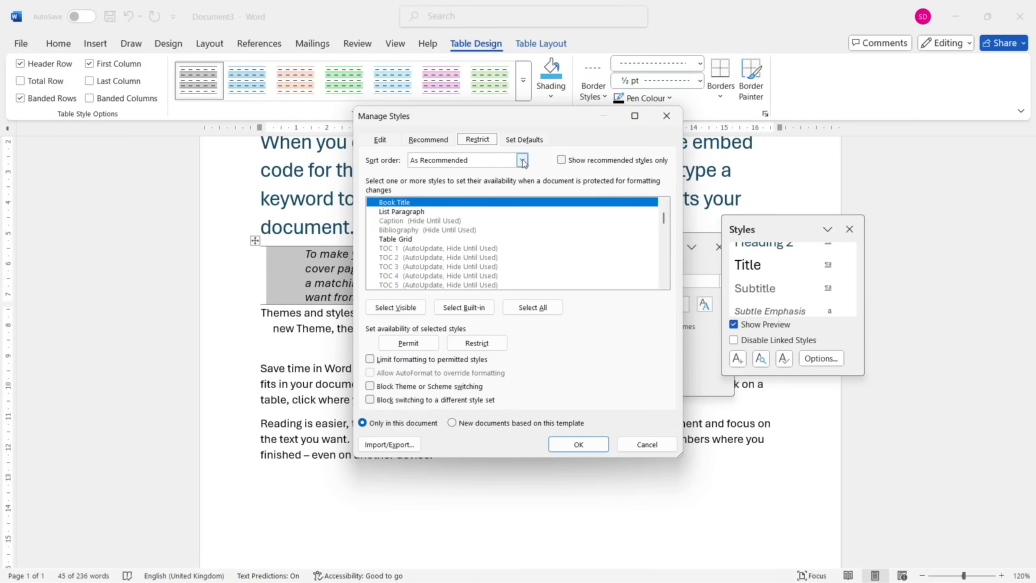
left_click(523, 141)
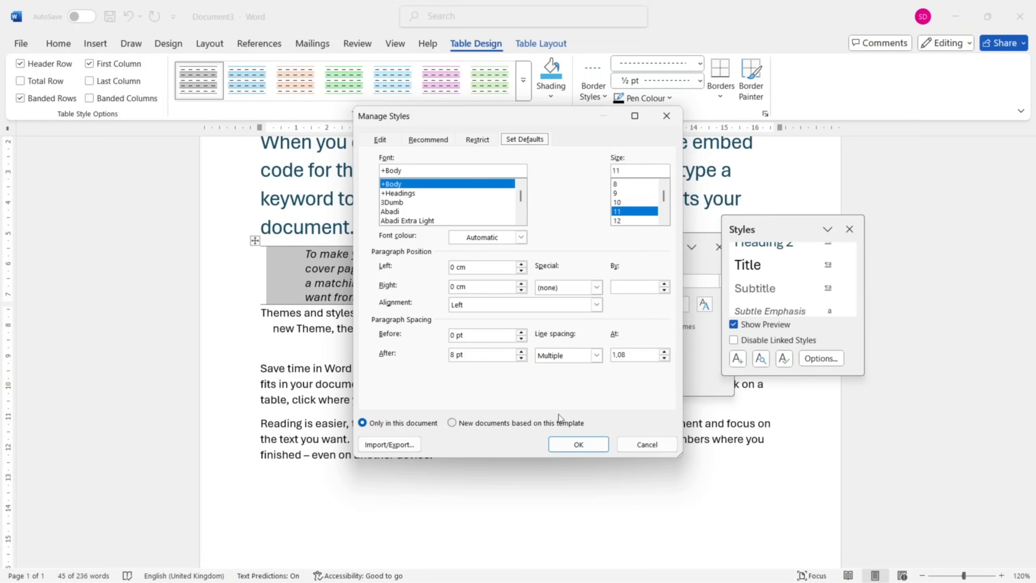
Open the style Organiser, examine the styles available in the document and in the Normal template, and close it without copying any.
left_click(390, 444)
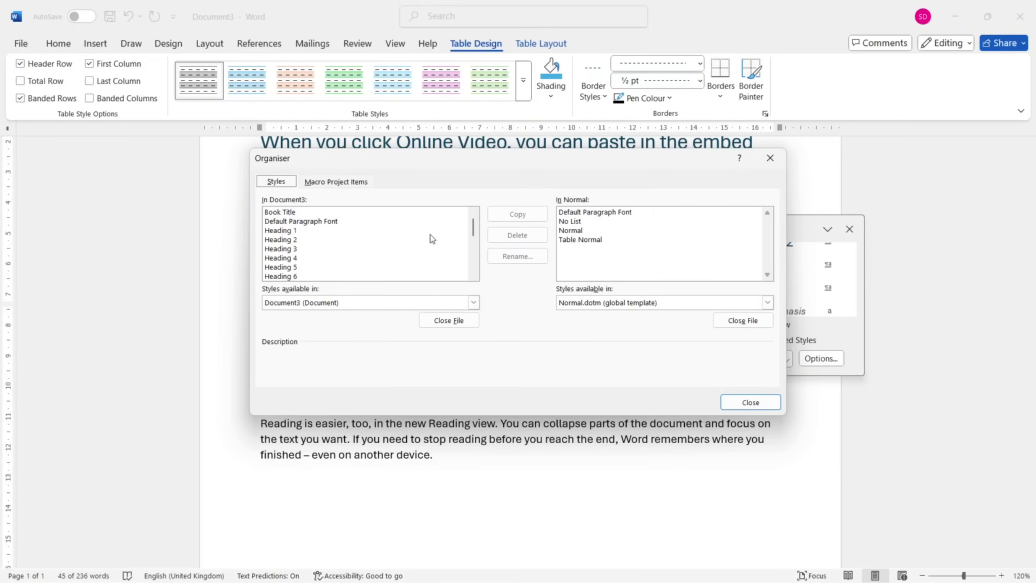
left_click_drag(474, 236, 474, 277)
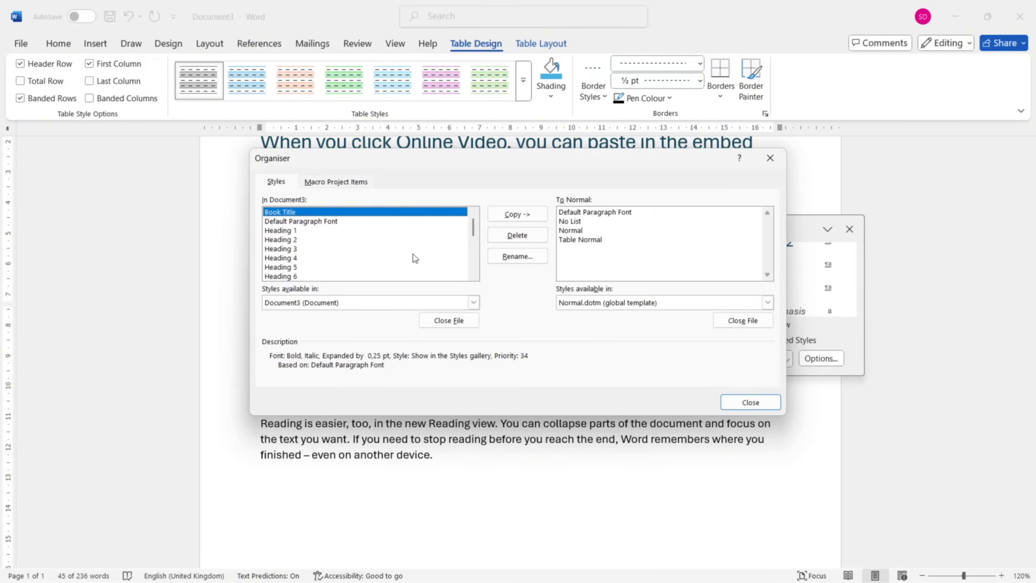
mouse_move(473, 229)
left_mouse_down()
mouse_move(473, 263)
mouse_move(473, 227)
left_mouse_up()
left_click(577, 221)
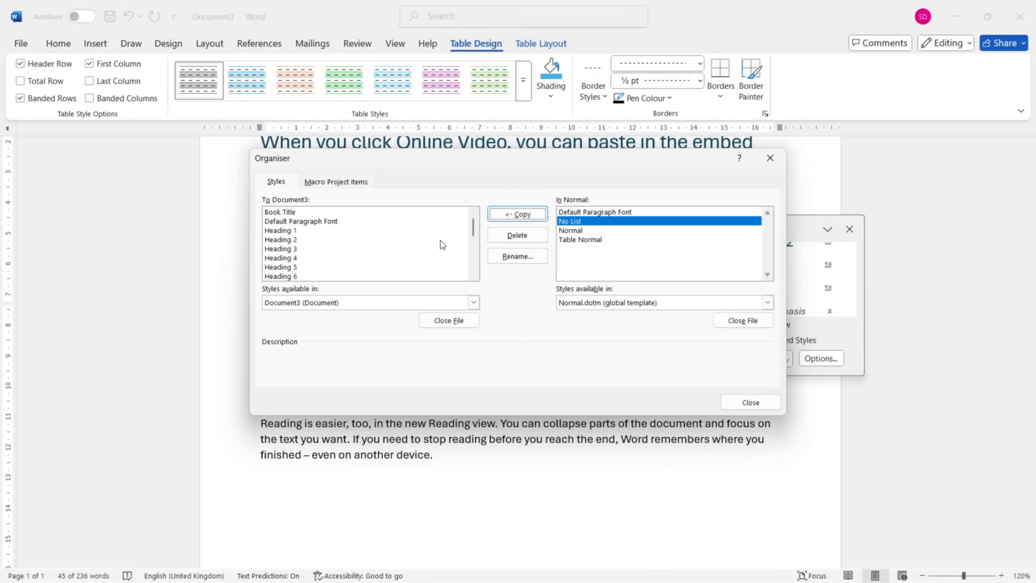
left_click(280, 240)
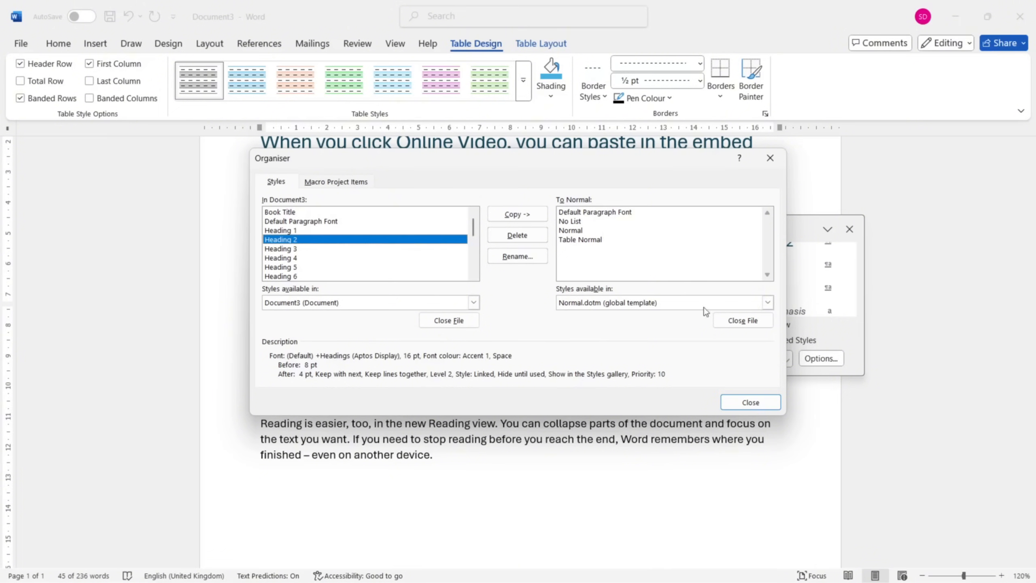
left_click(750, 402)
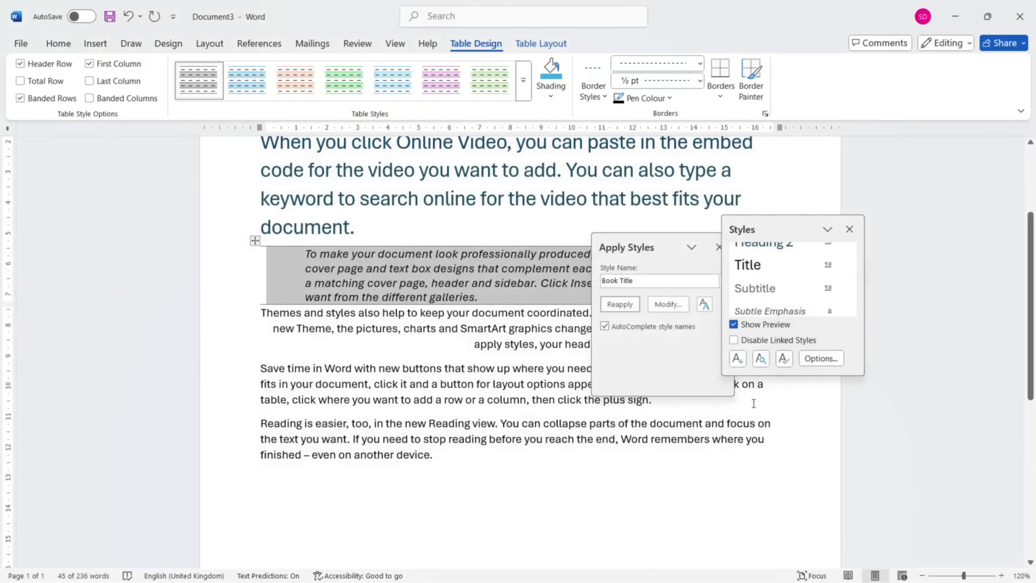
Examine the Style Pane Options for which styles are shown and how the list is sorted, without changing them.
left_click(822, 358)
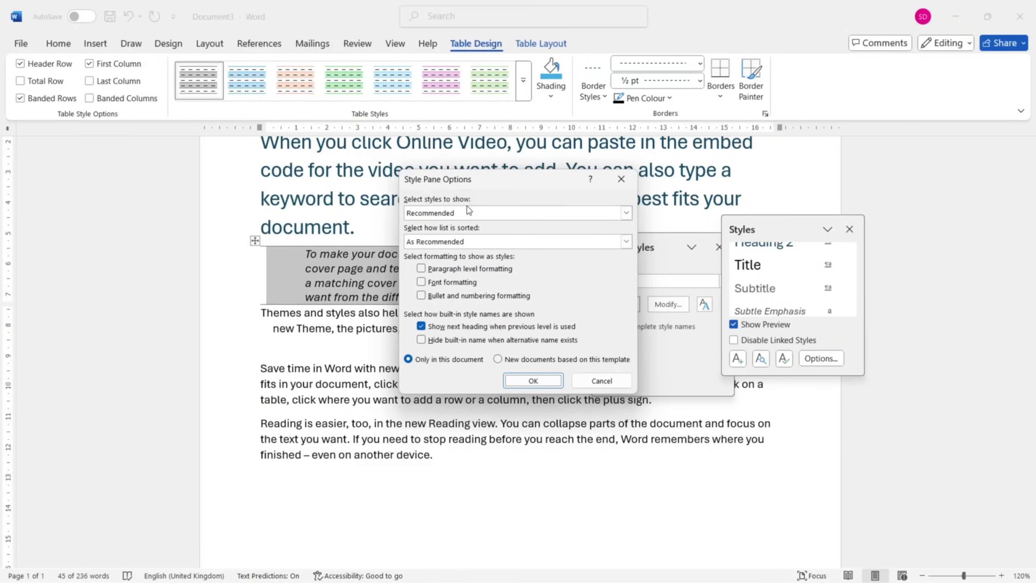
left_click(627, 213)
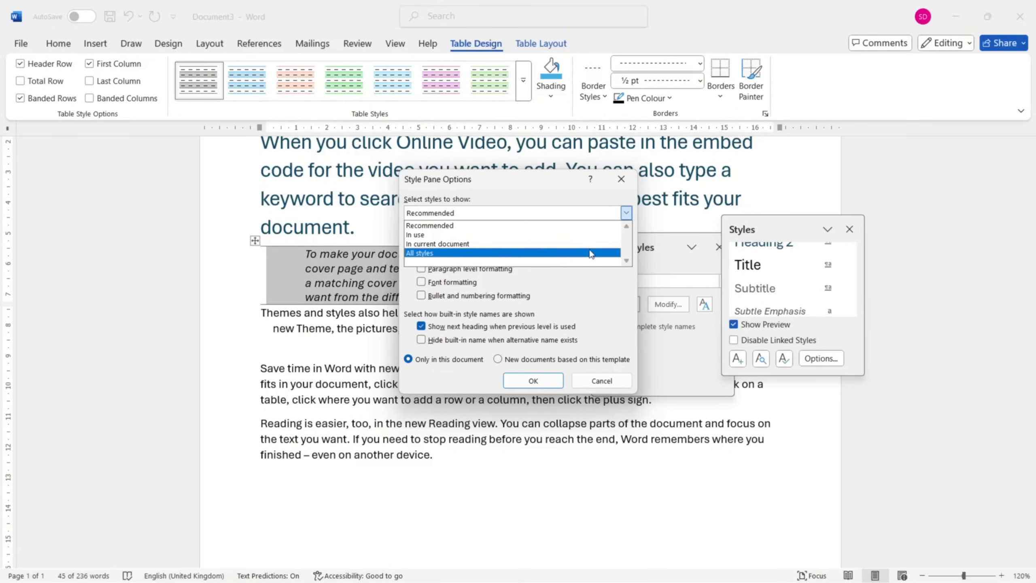
left_click(627, 213)
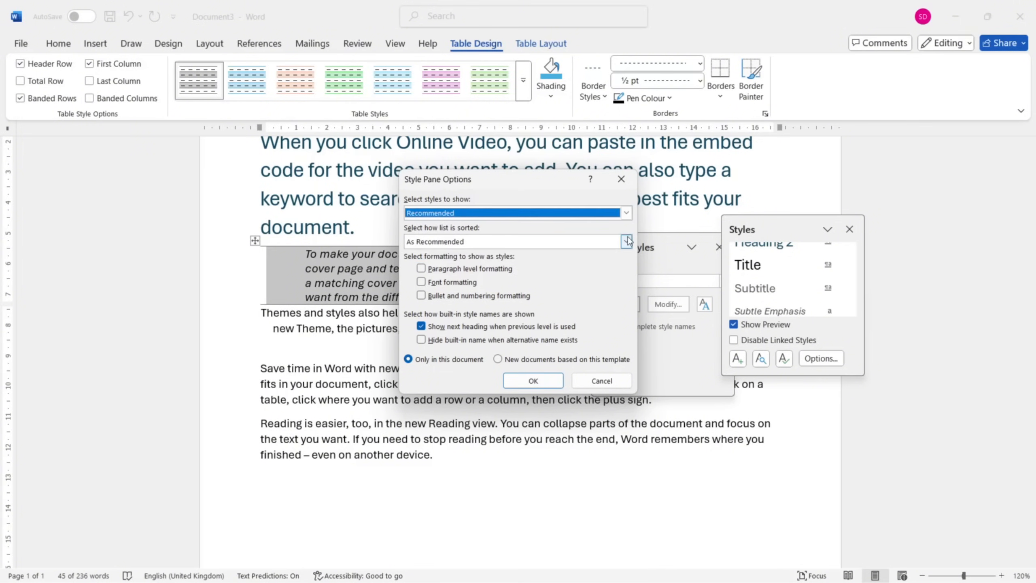
left_click(627, 241)
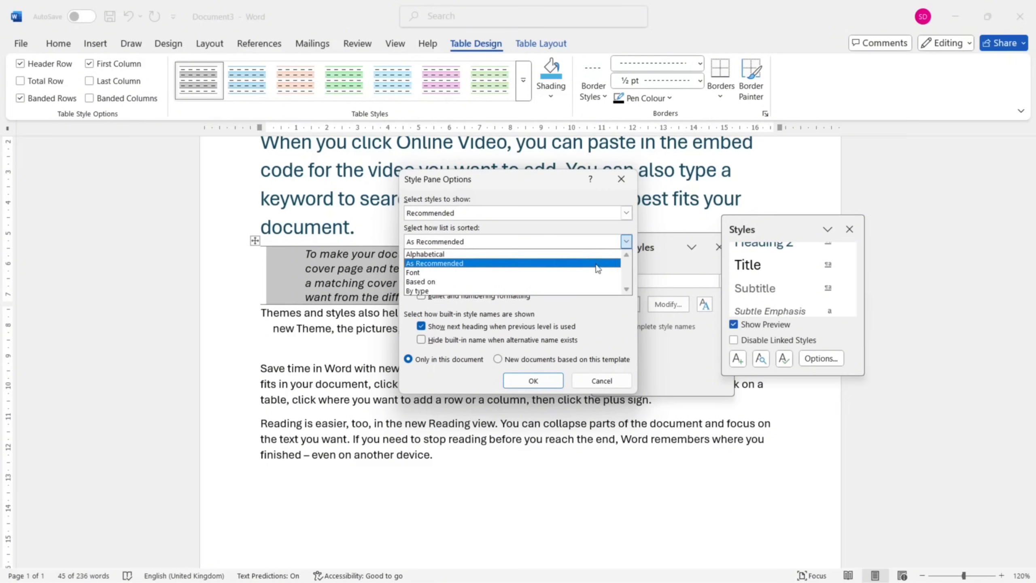
left_click(627, 243)
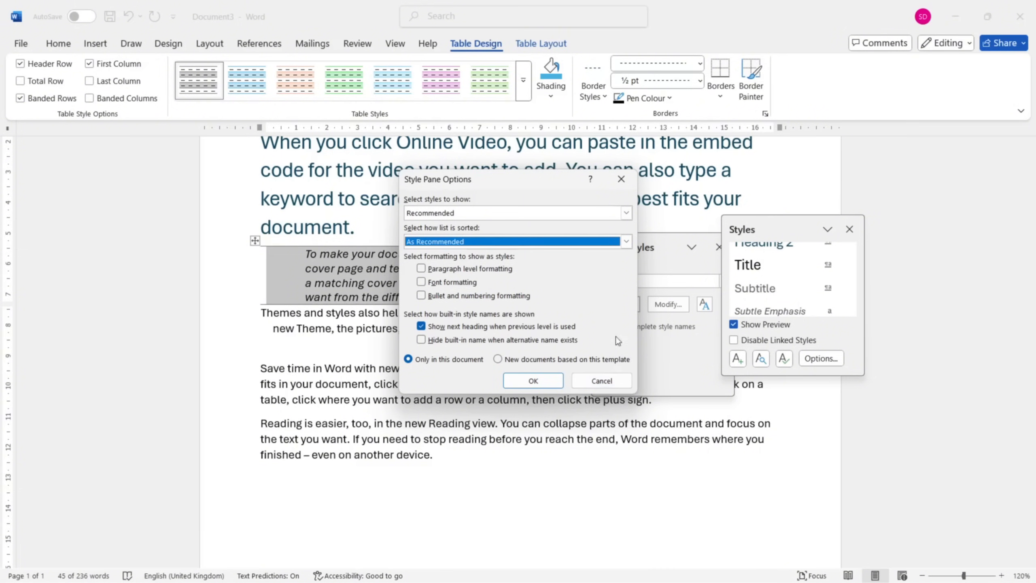
left_click(601, 381)
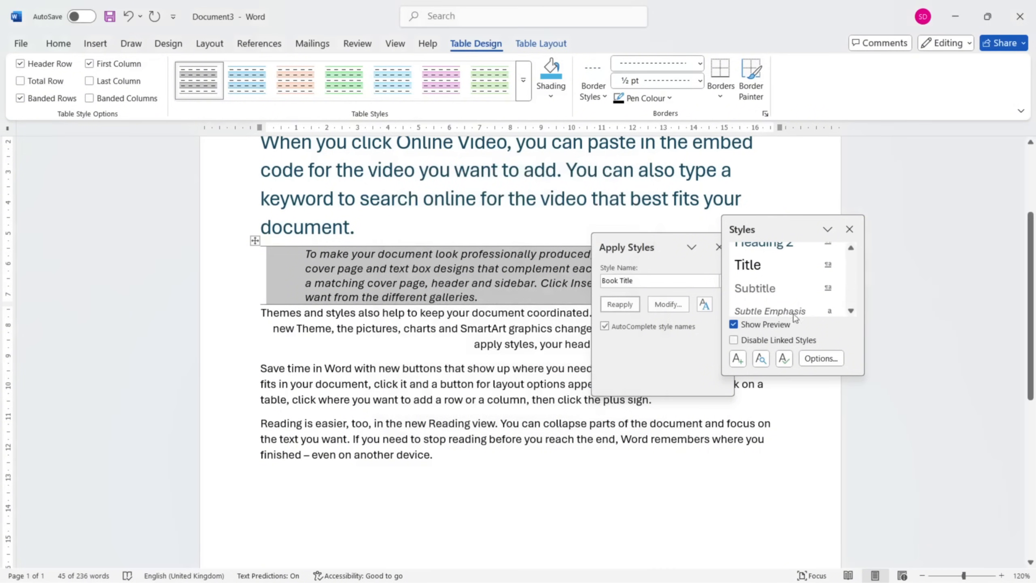
Close the Styles and Apply Styles windows and view the full gallery of styles without applying one.
left_click(850, 230)
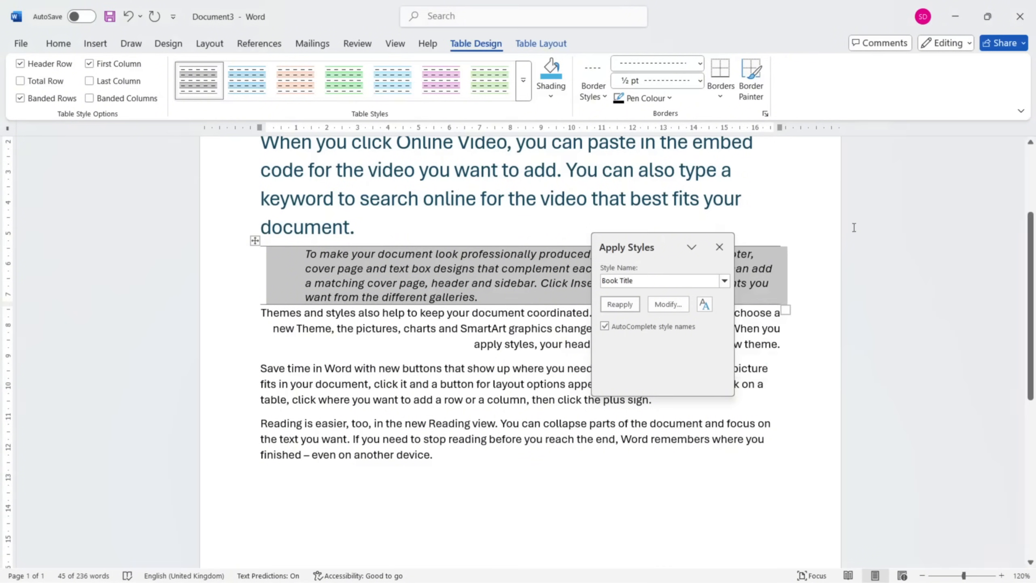
left_click(719, 246)
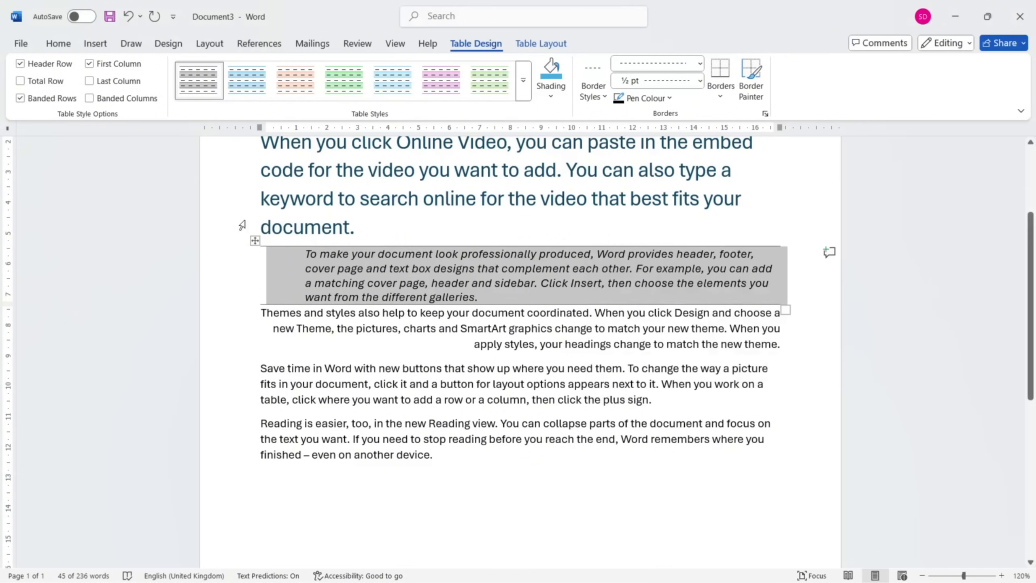
left_click(69, 45)
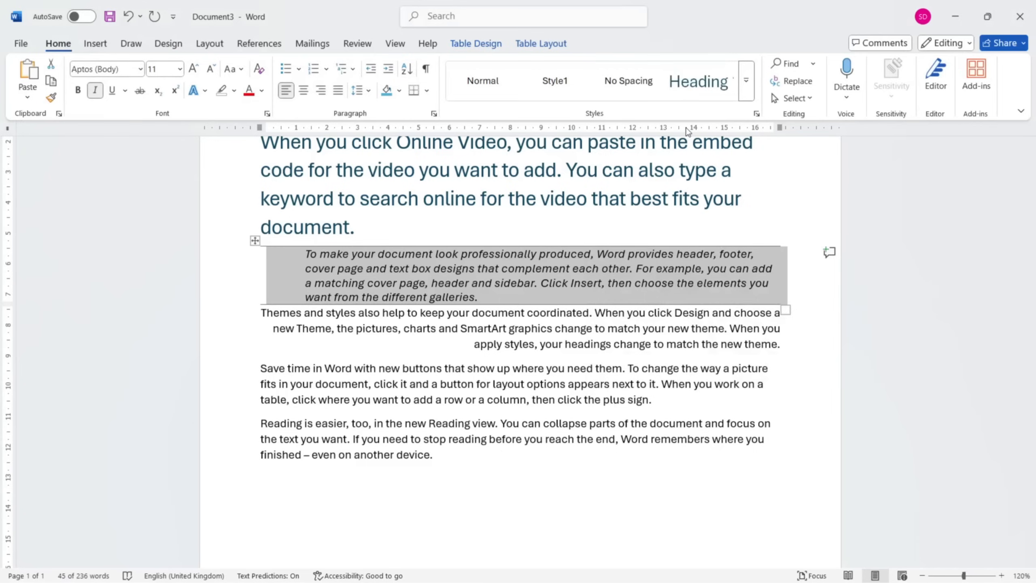
left_click(745, 94)
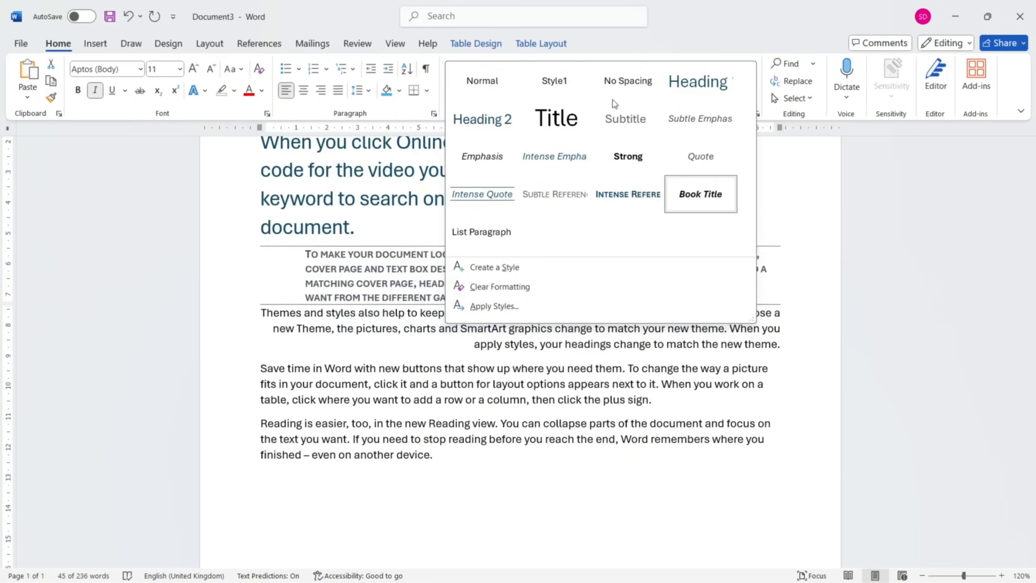
left_click(827, 299)
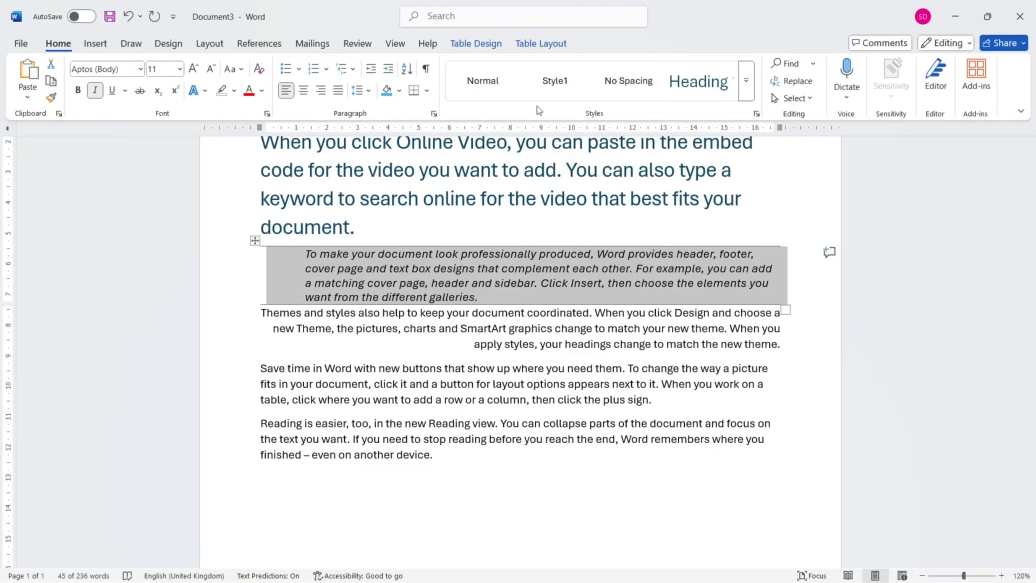
left_click(747, 89)
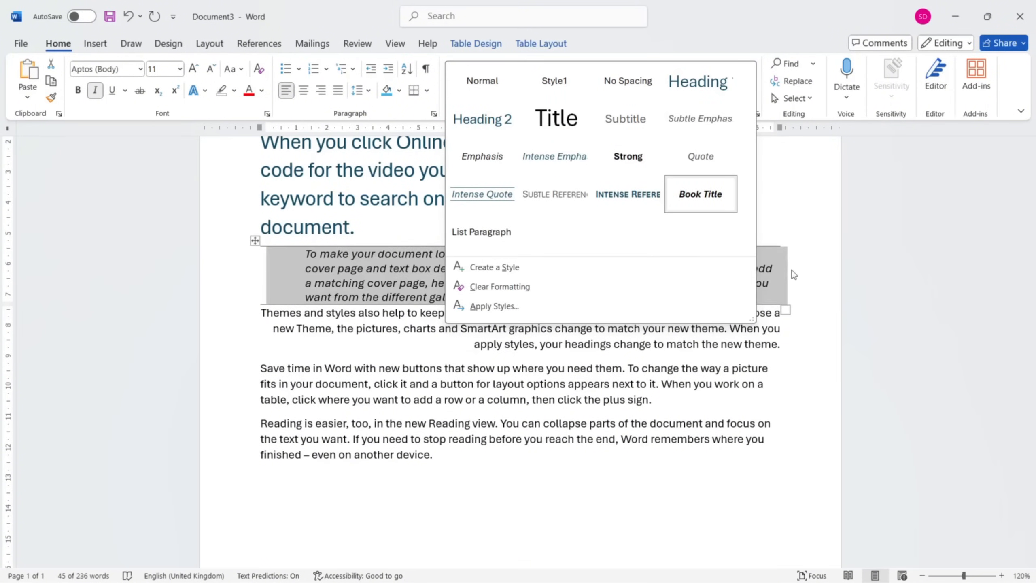
left_click(758, 349)
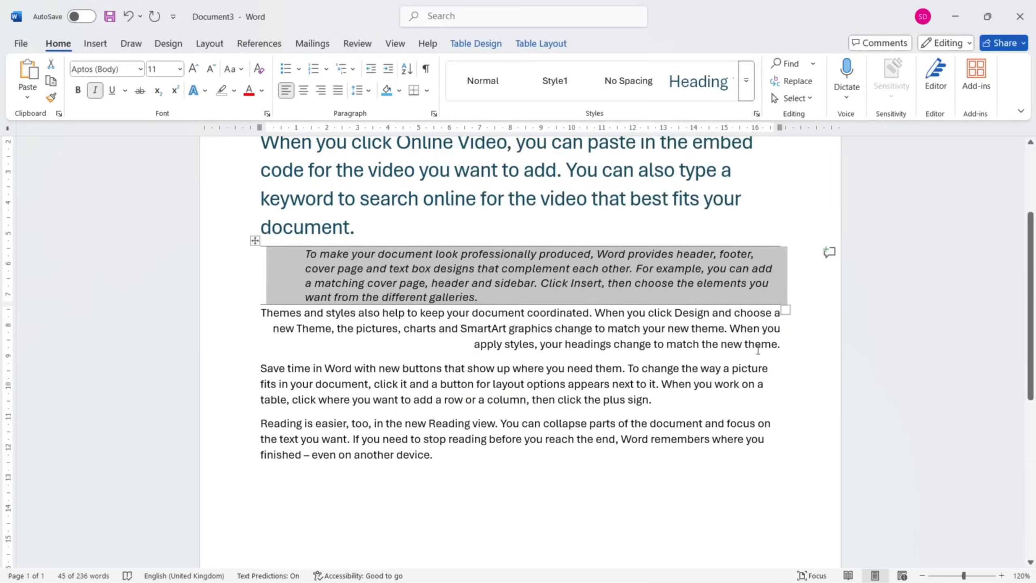
Create a new document from the "Brochure evento con forme vivaci" template and look over its first page.
left_click(29, 51)
left_click(39, 102)
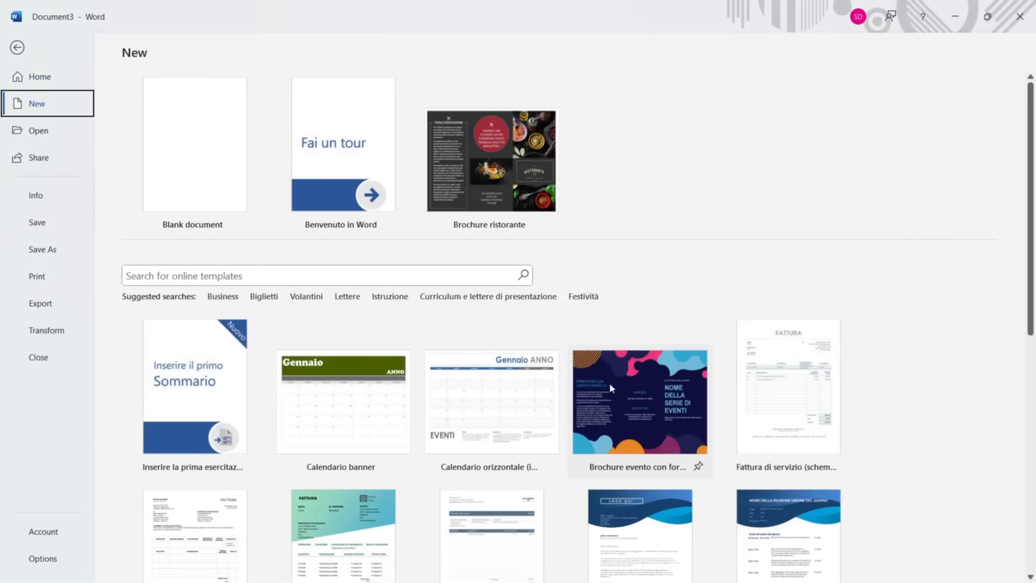
left_click(610, 383)
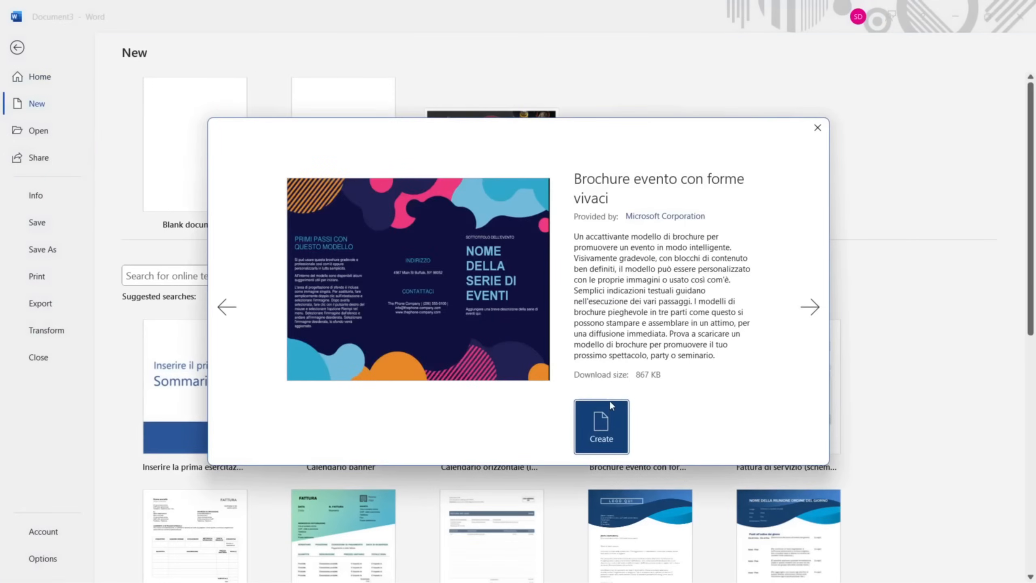
left_click(610, 410)
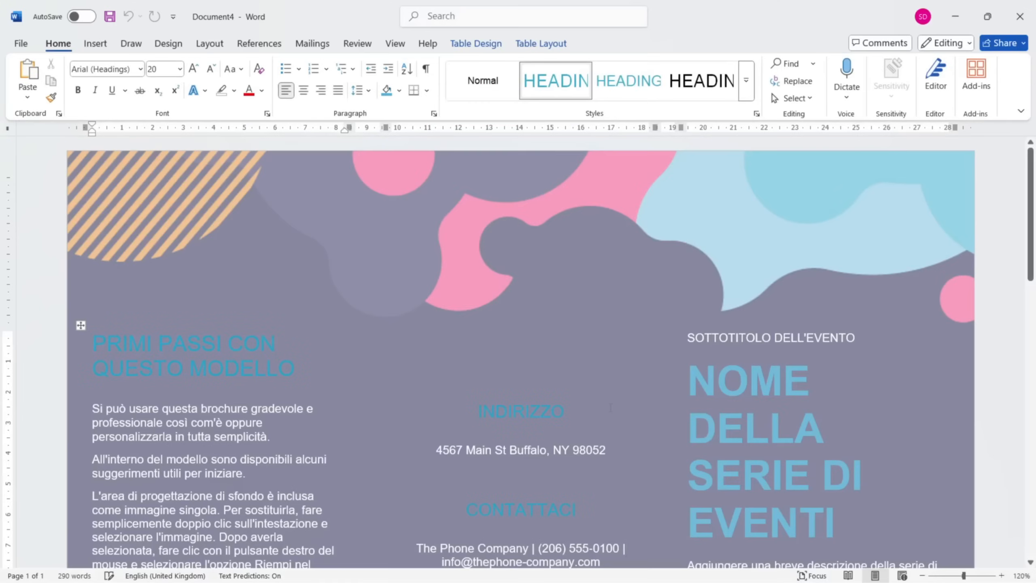
scroll(616, 420, "down", 7)
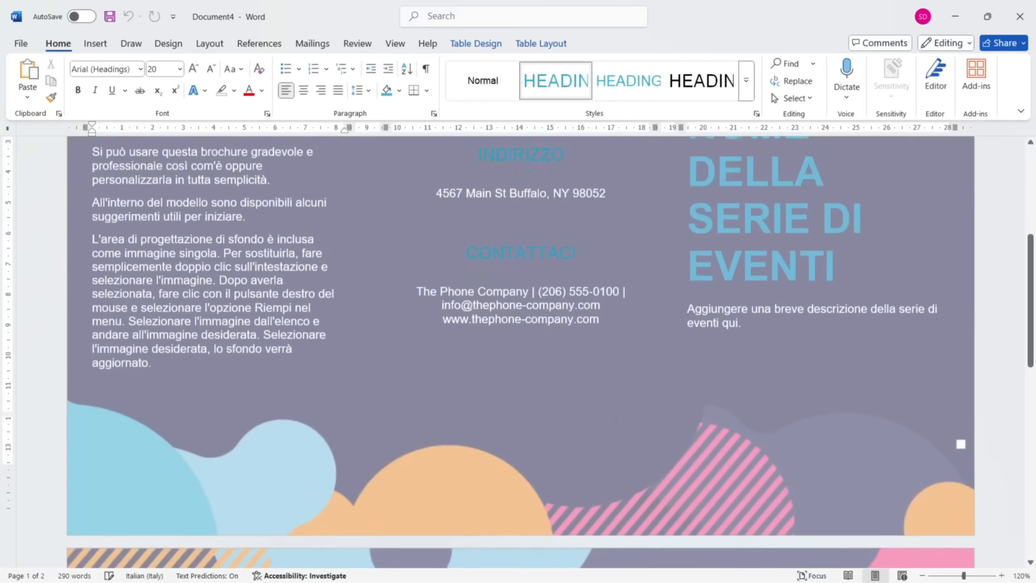
scroll(616, 420, "up", 7)
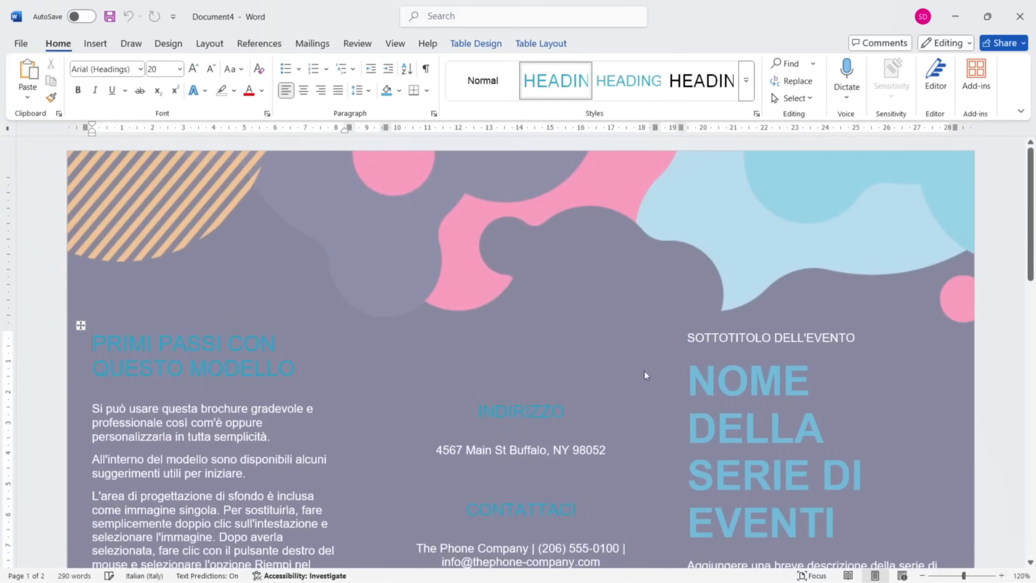
Compare the brochure's style gallery with the one in Document3.
left_click(751, 89)
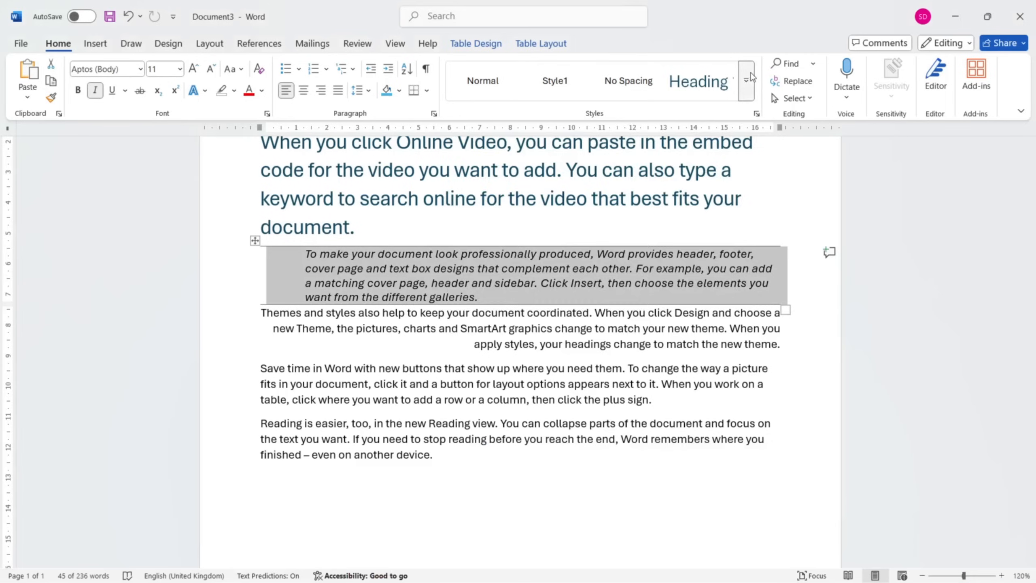
left_click(754, 102)
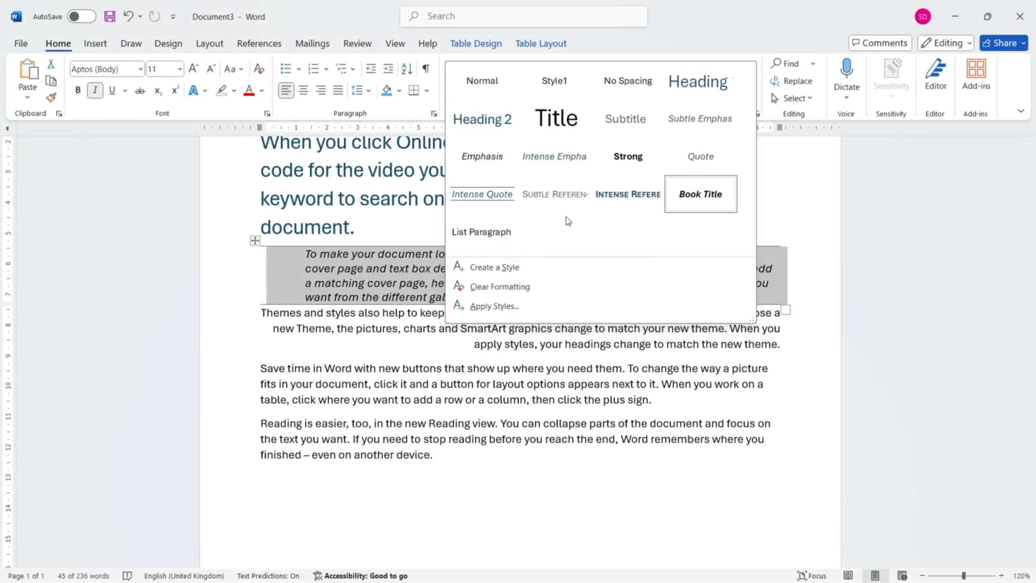
left_click(659, 379)
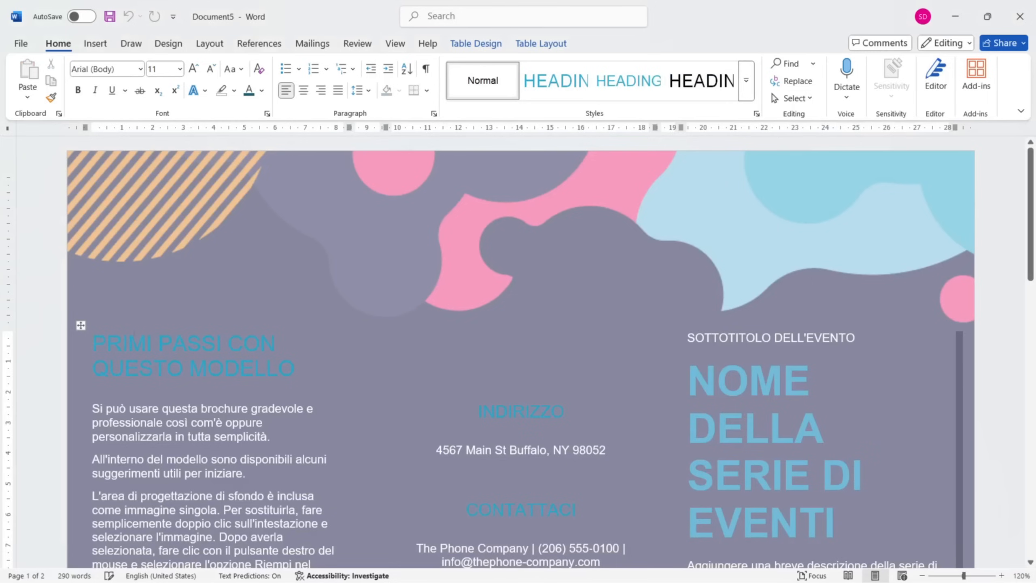
Check the gallery styles for the brochure's first heading, first body paragraph and event title, and look through both pages.
triple_click(109, 346)
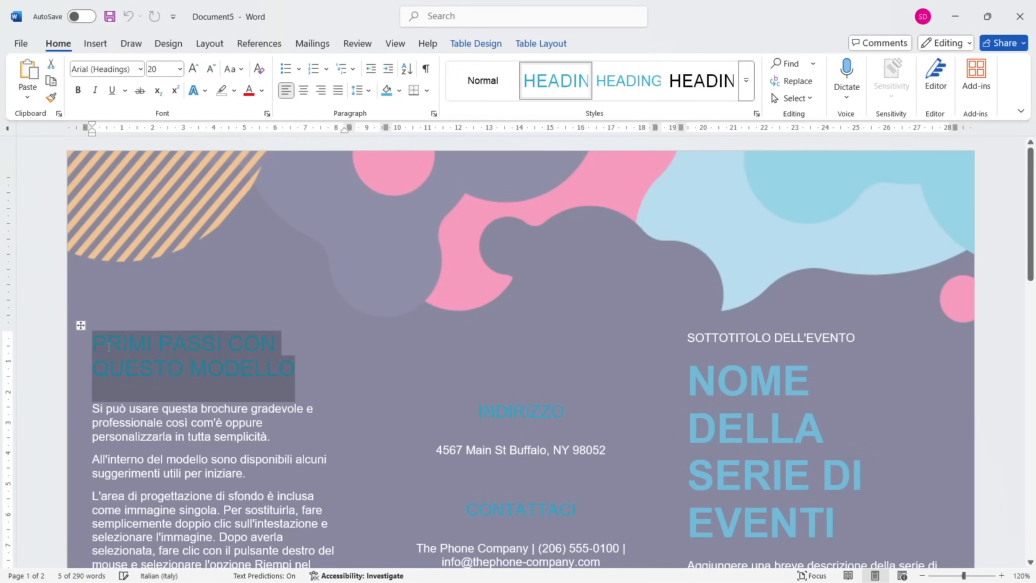
left_click(747, 88)
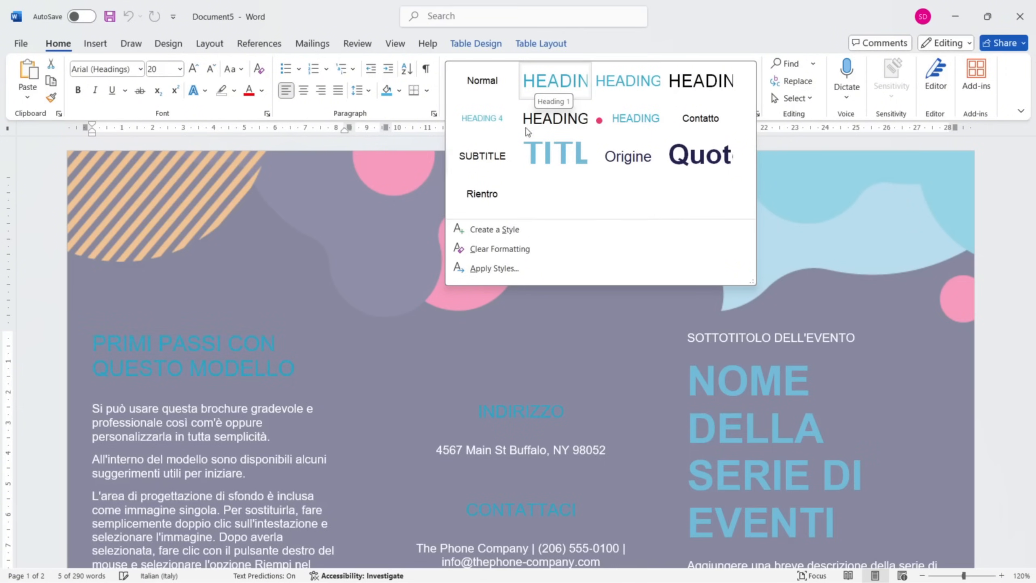
left_click(561, 79)
triple_click(178, 421)
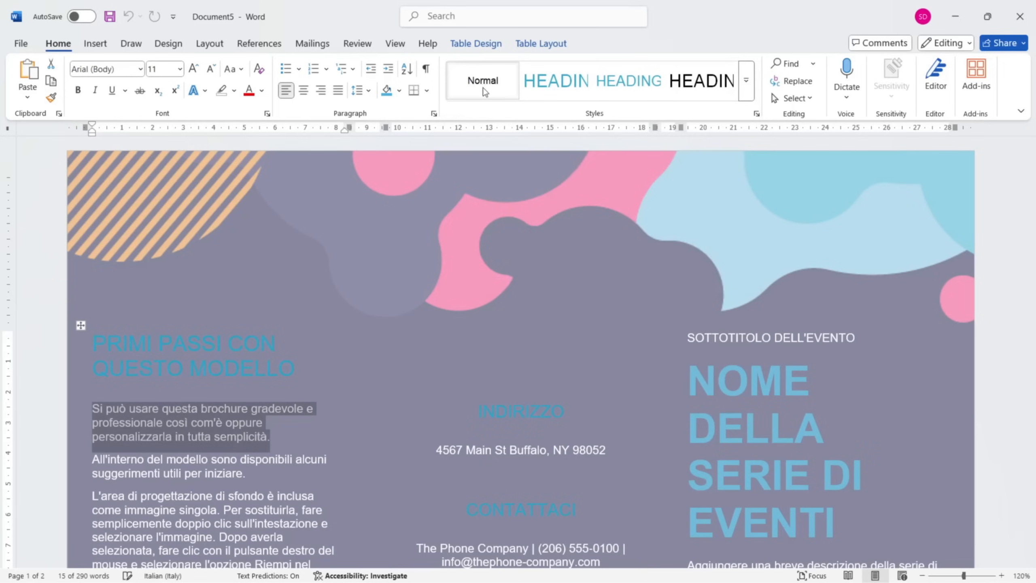
left_click(510, 396)
left_click(755, 432)
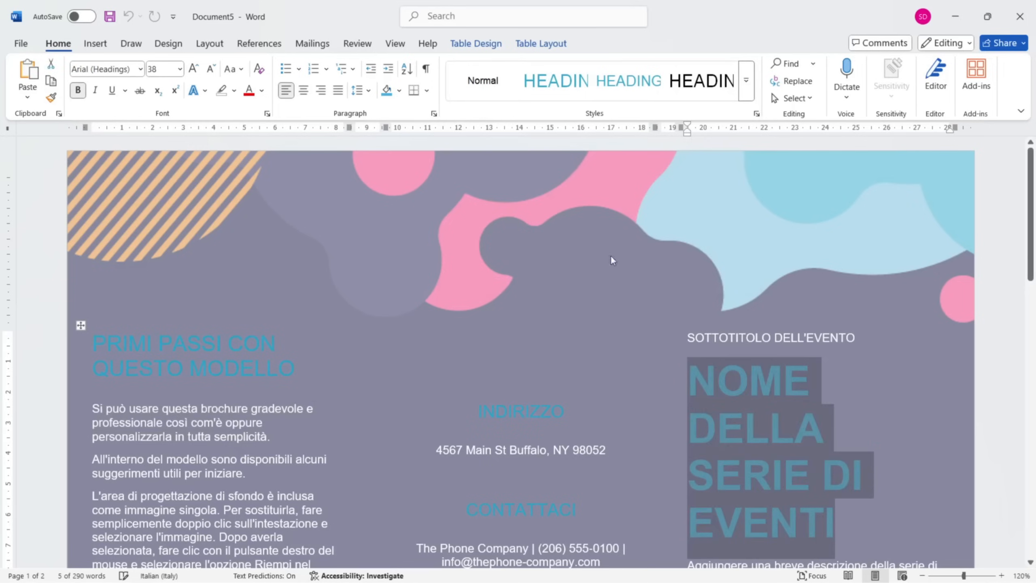
left_click(746, 81)
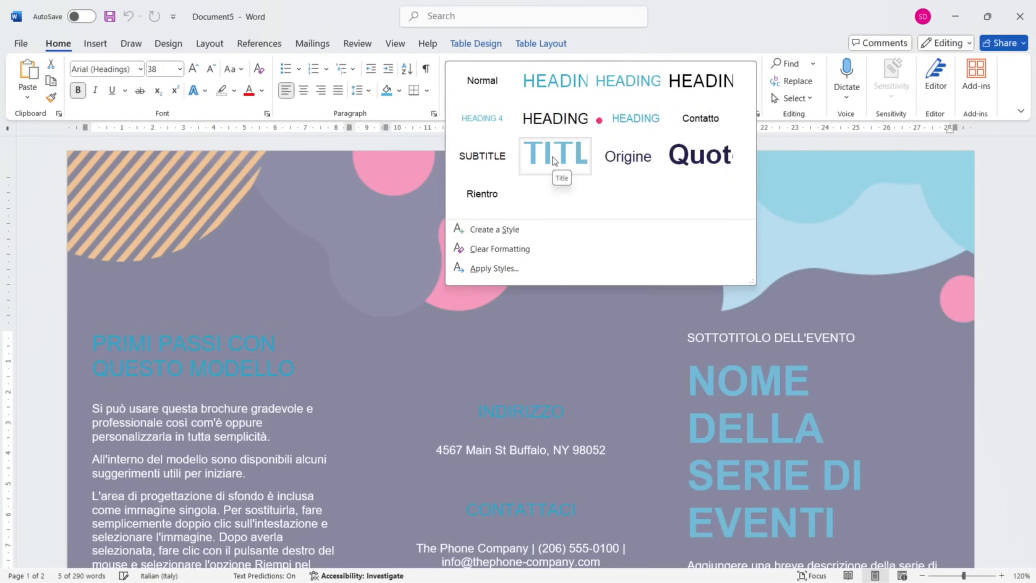
scroll(663, 270, "down", 10)
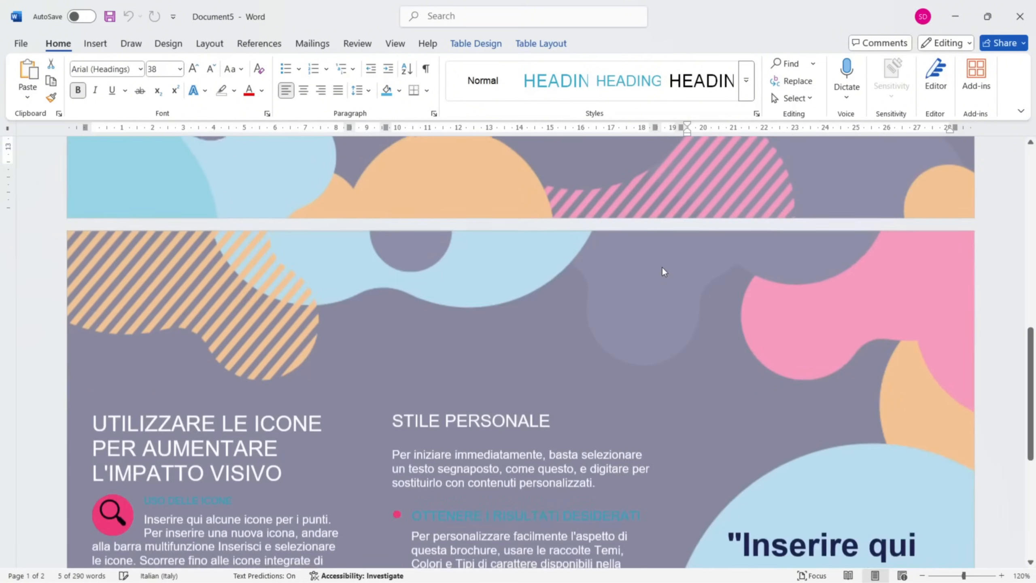
scroll(663, 271, "down", 7)
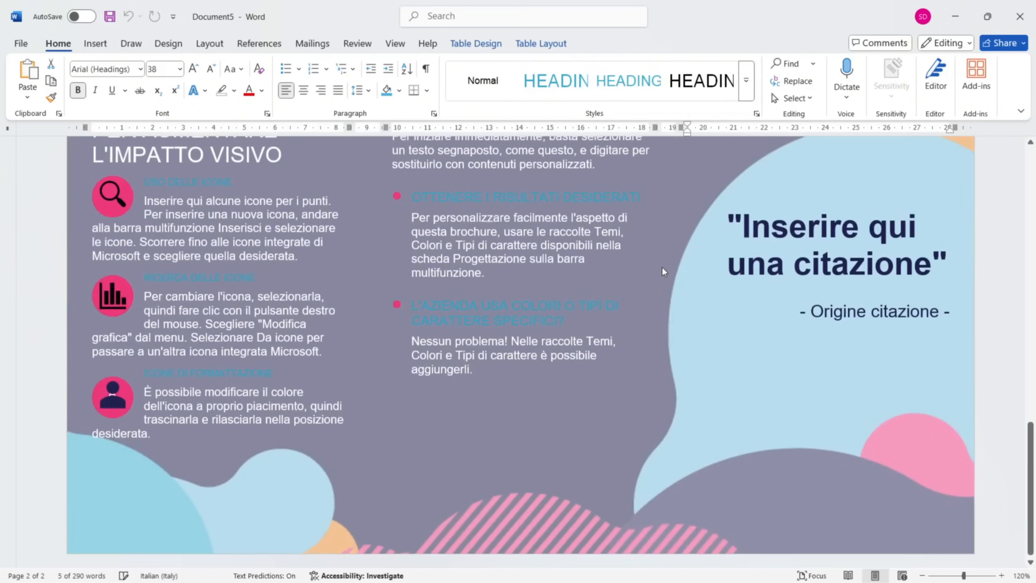
scroll(662, 271, "up", 15)
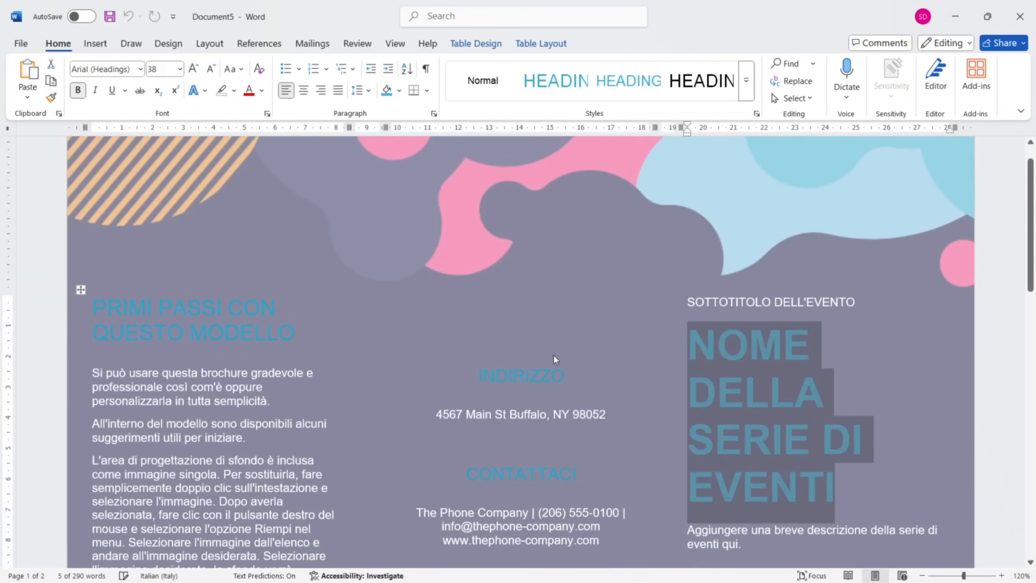
scroll(554, 356, "down", 3)
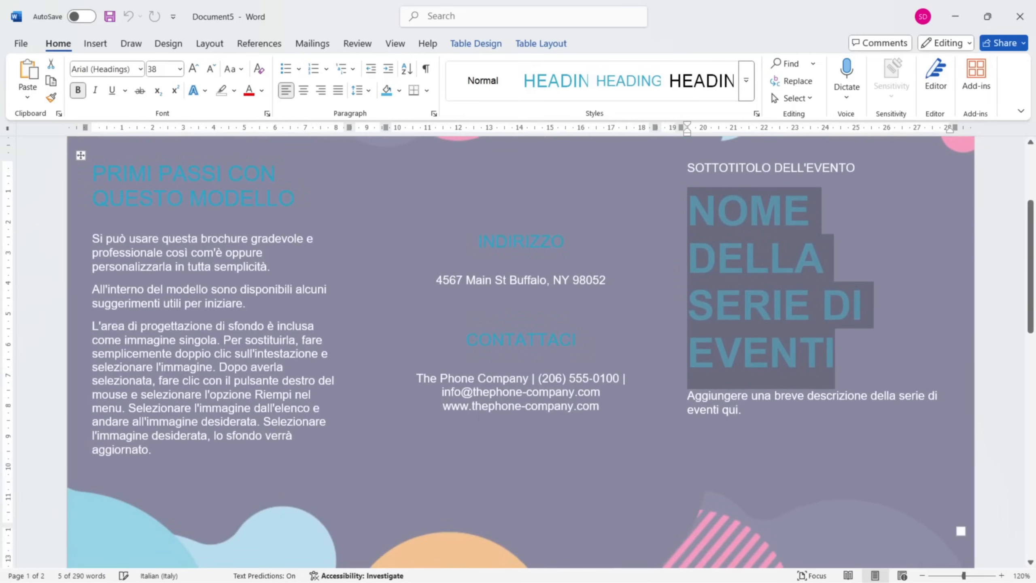
Check the styles of the brochure's web address and last bulleted heading, and close the brochure without saving it.
left_click(520, 407)
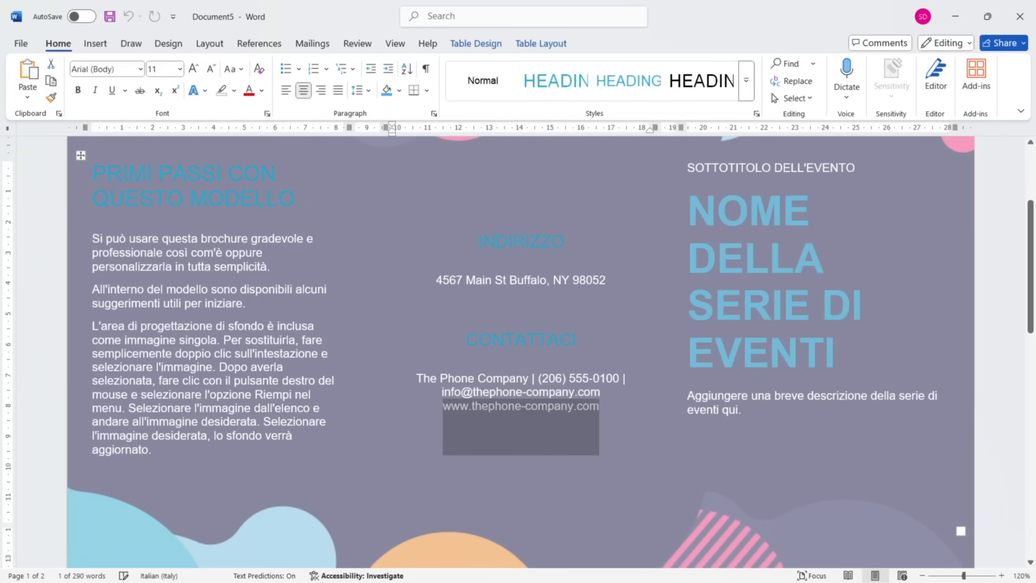
scroll(710, 418, "down", 15)
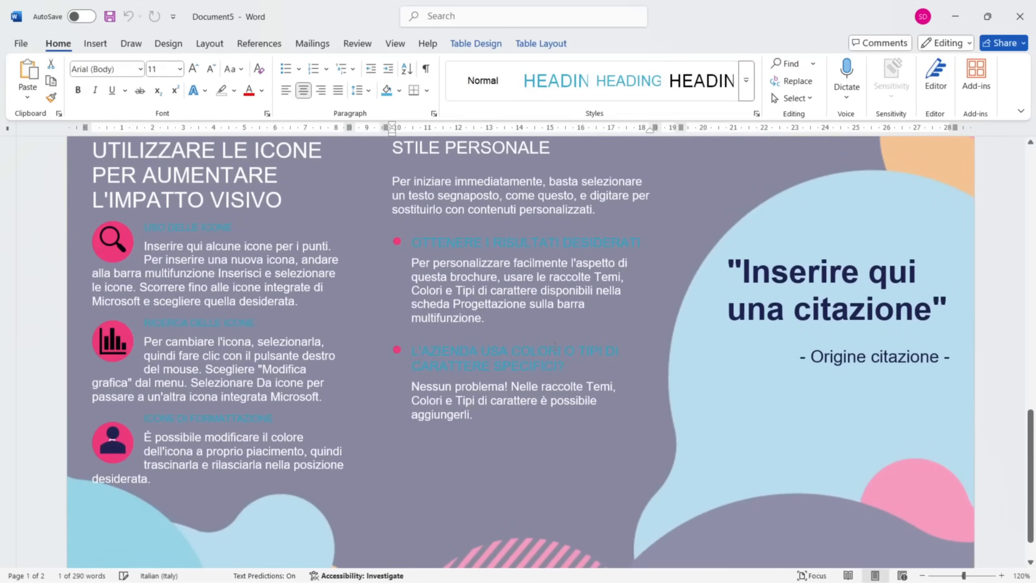
left_click(555, 346)
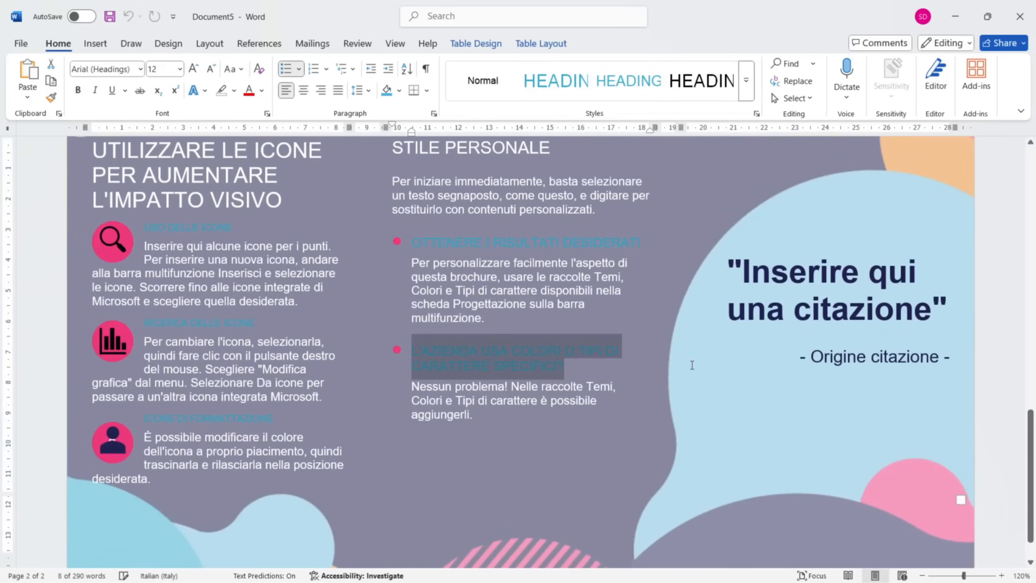
scroll(692, 365, "down", 1)
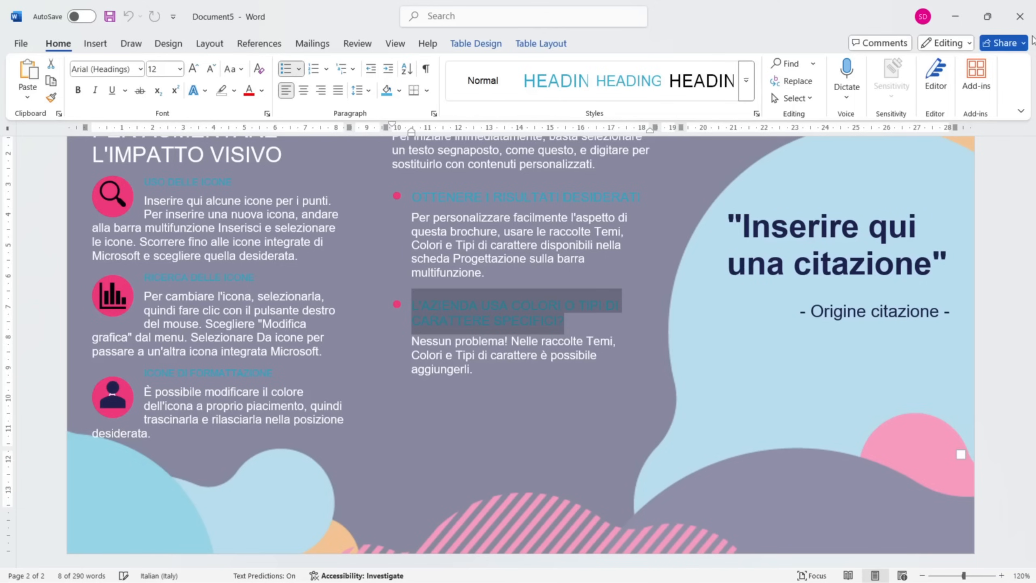
left_click(1020, 16)
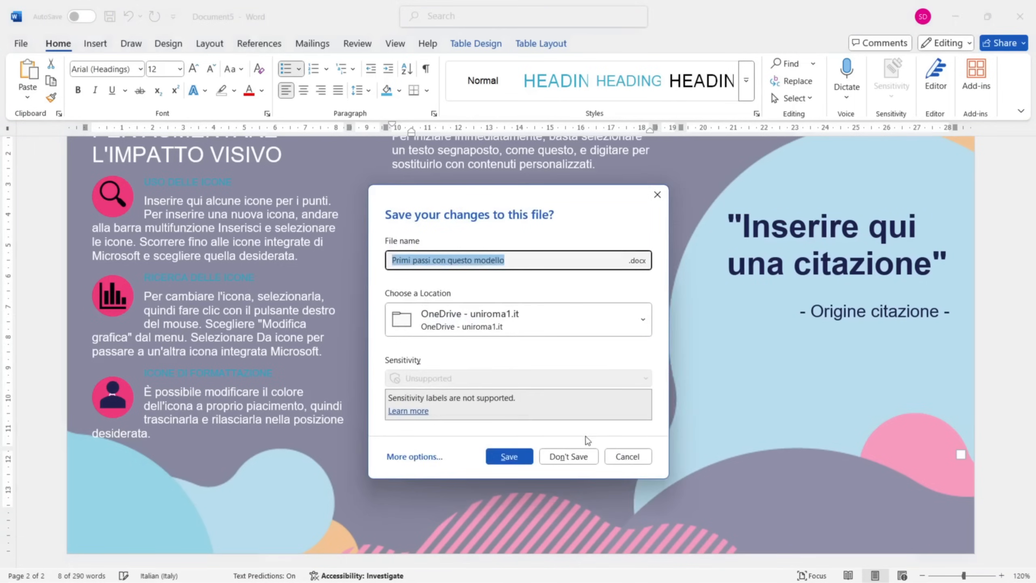
left_click(575, 452)
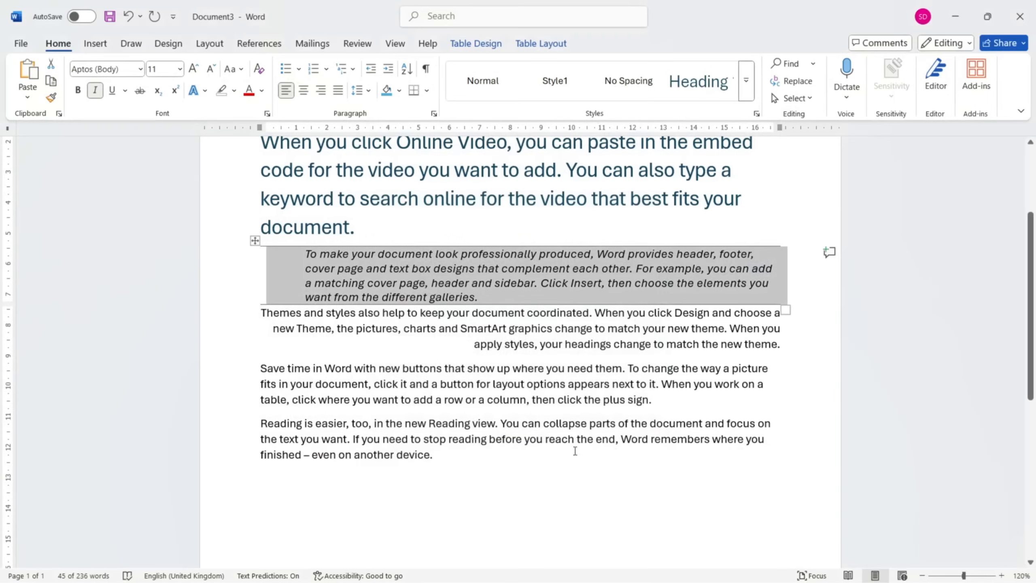
Deselect the text in Document3 and view its full style gallery and the style creation option without applying anything.
left_click(575, 451)
scroll(575, 451, "up", 2)
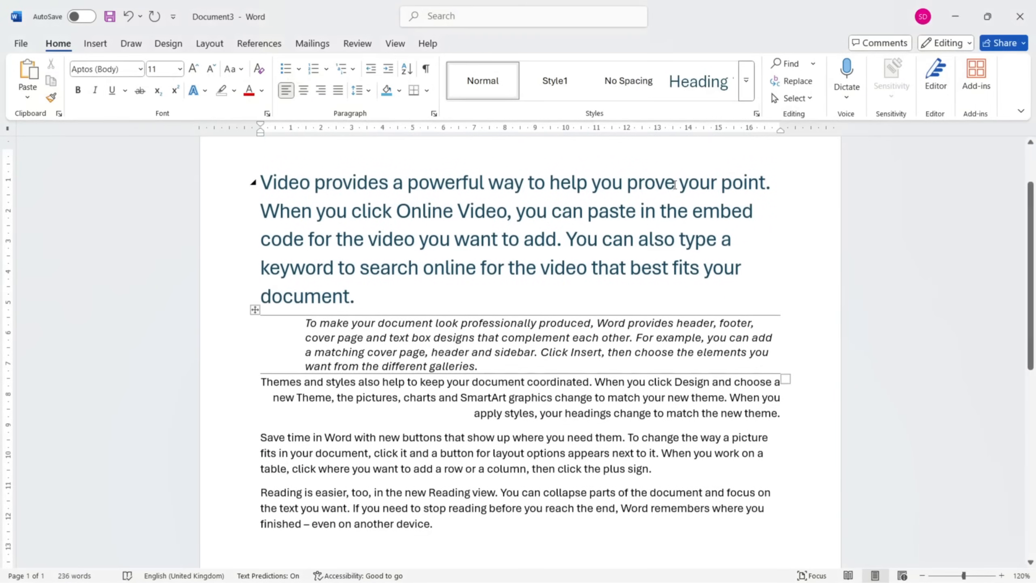
left_click(746, 86)
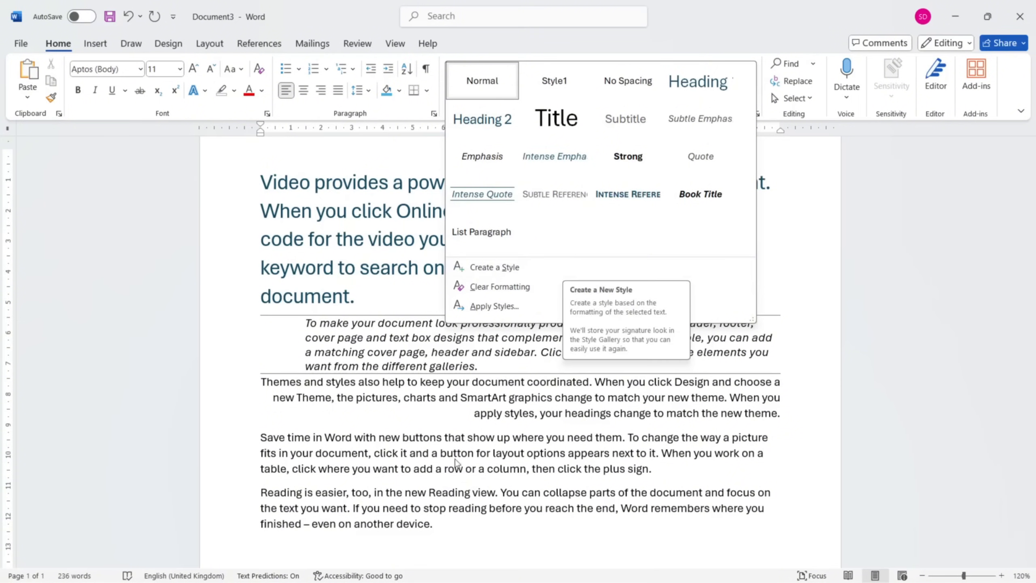
scroll(445, 468, "down", 2)
left_click(421, 462)
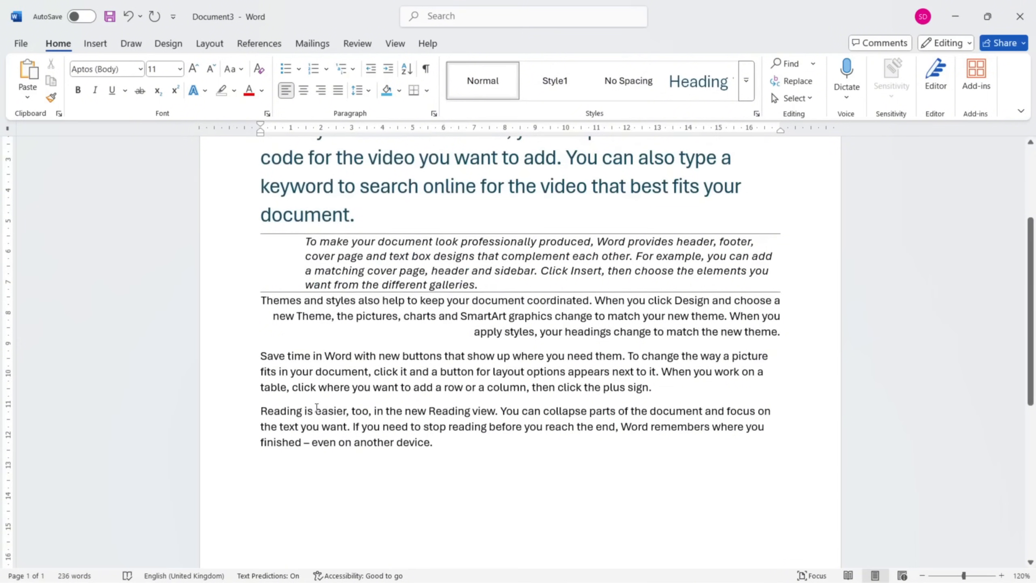
Make the first line of the "Save time in Word" paragraph bold, underlined and red, with font size 18.
left_click(233, 362)
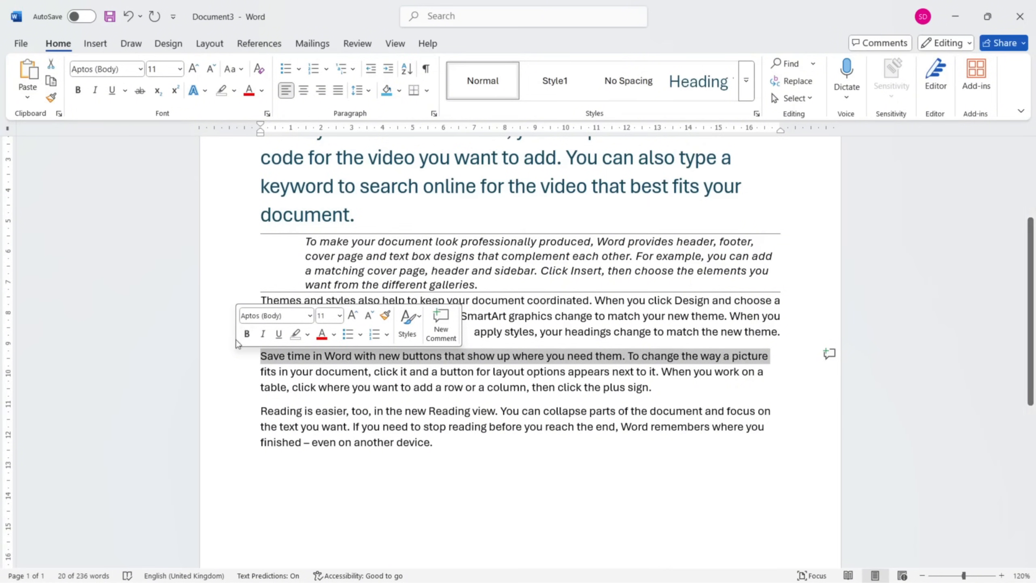
left_click(247, 334)
left_click(279, 334)
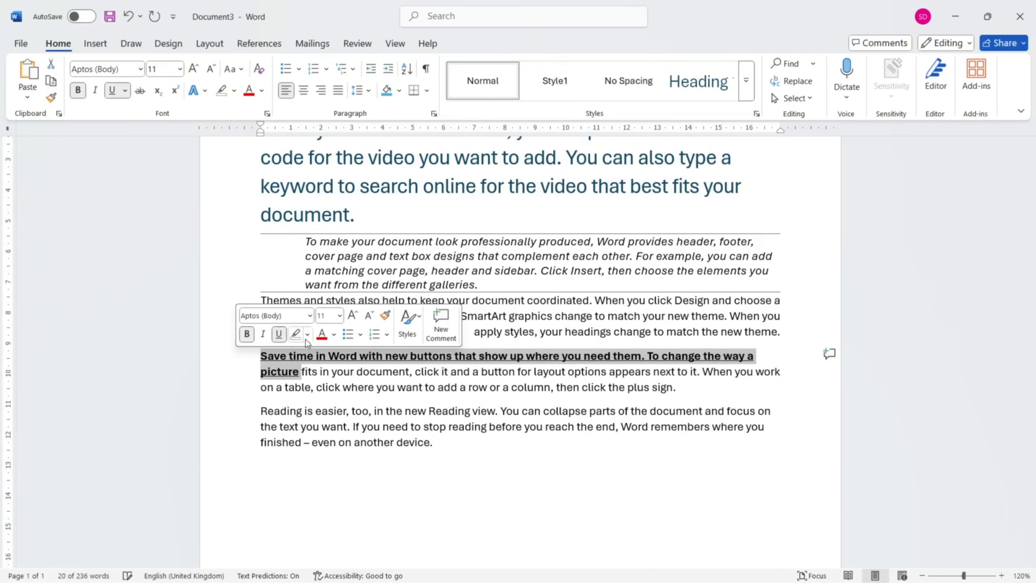
left_click(322, 334)
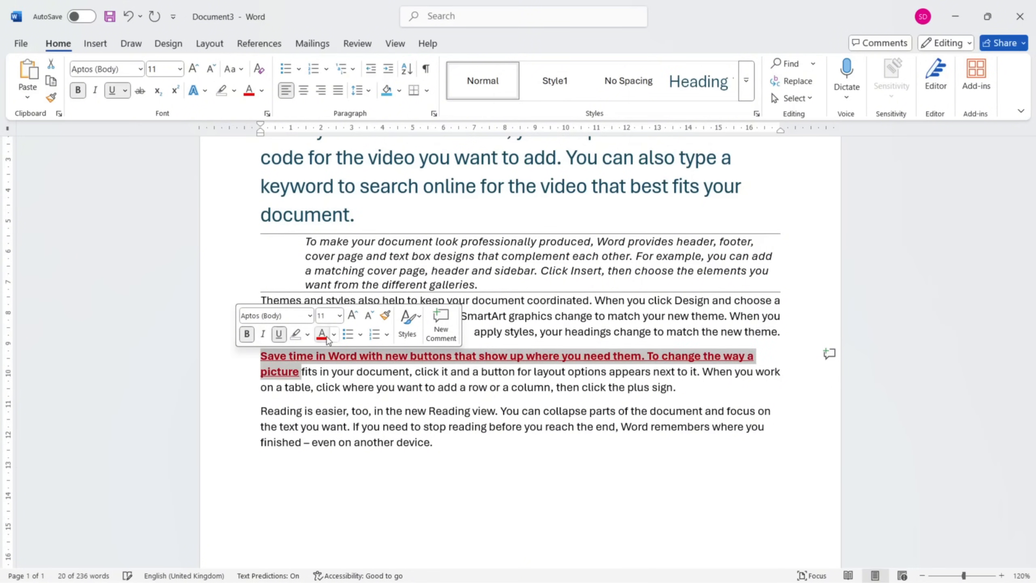
left_click(352, 316)
left_click(352, 316)
left_click(352, 316)
left_click(352, 316)
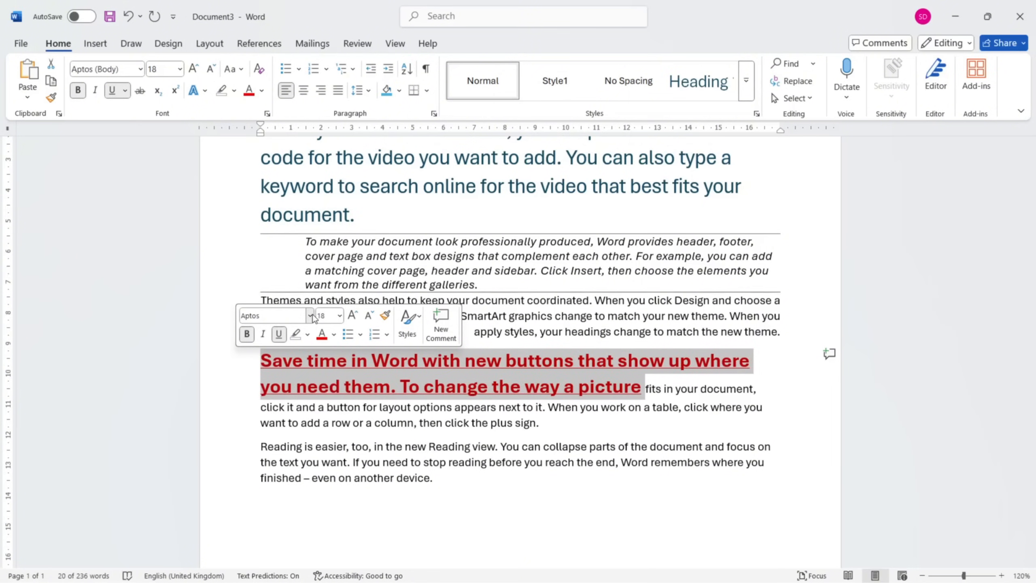
Set the selected line's font to Arial Black and add strikethrough and the middle reflection variation of the first row.
left_click(311, 316)
left_click(359, 195)
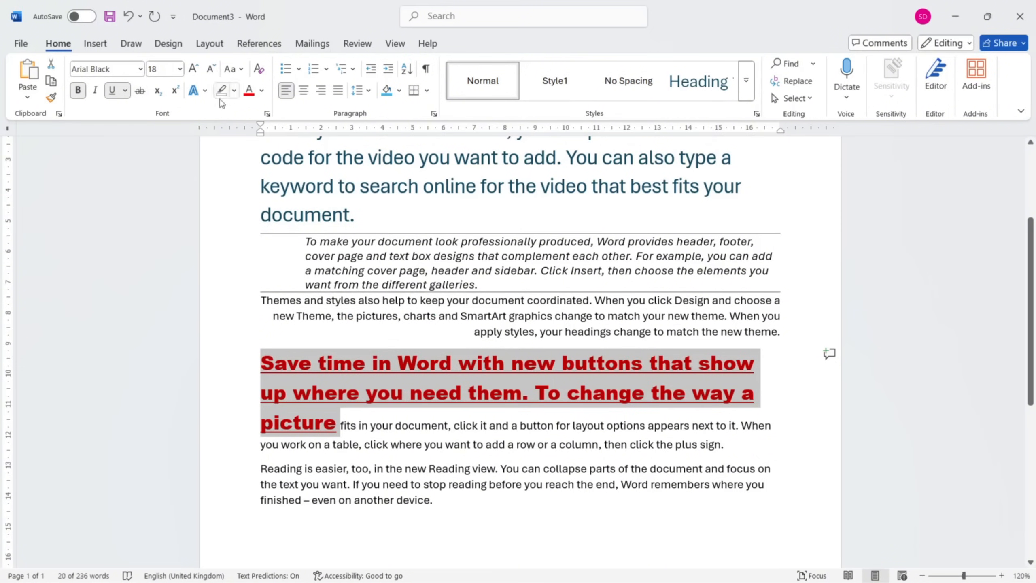
left_click(140, 90)
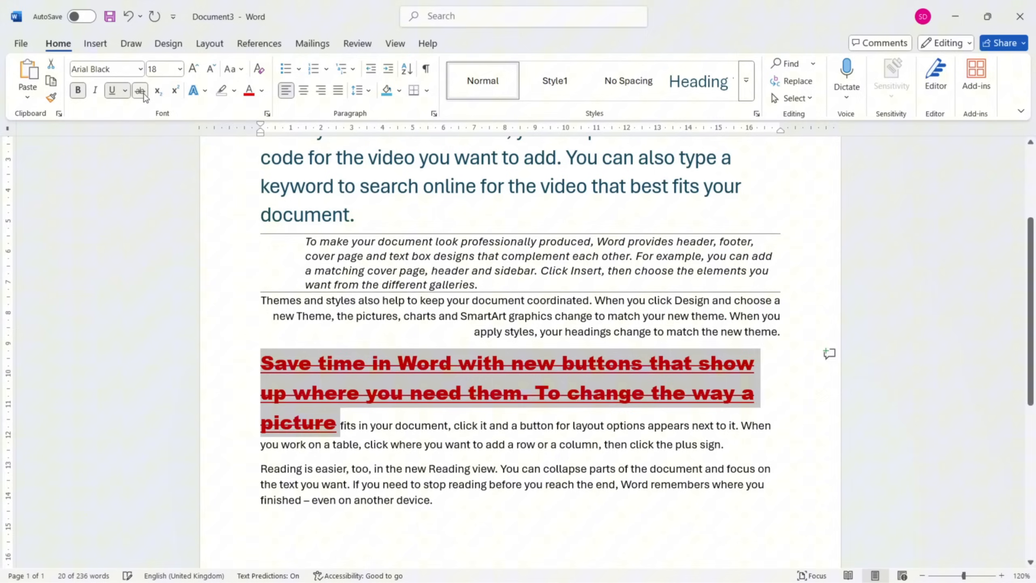
left_click(203, 95)
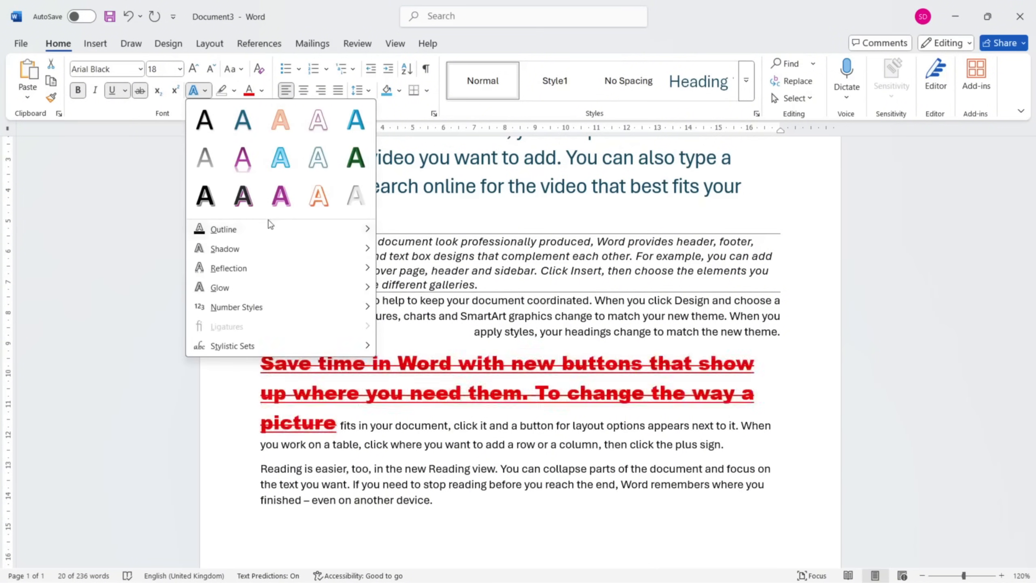
mouse_move(266, 268)
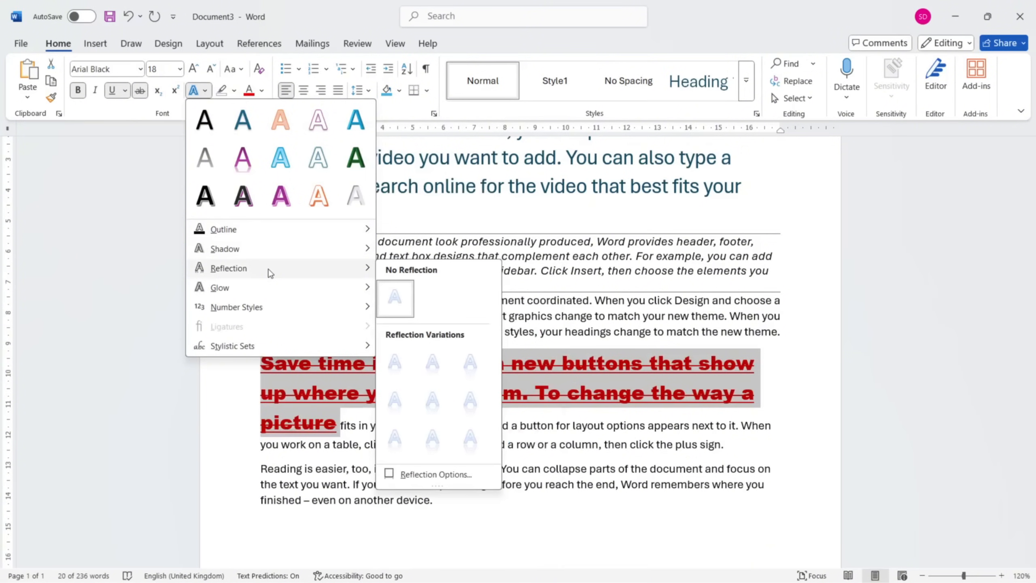
left_click(429, 368)
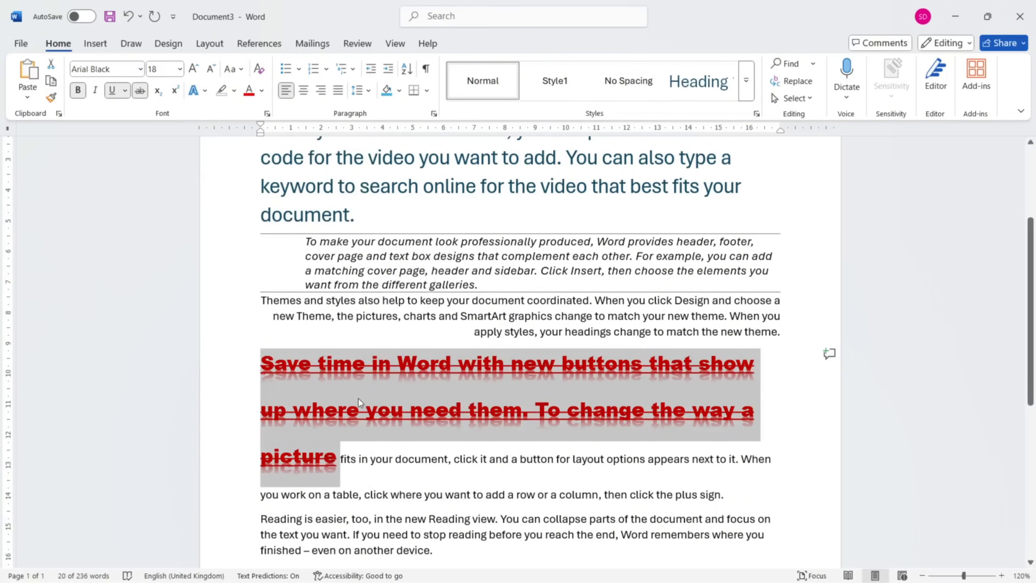
Create a new style from the selected line's formatting, keeping the name Style2.
right_click(358, 400)
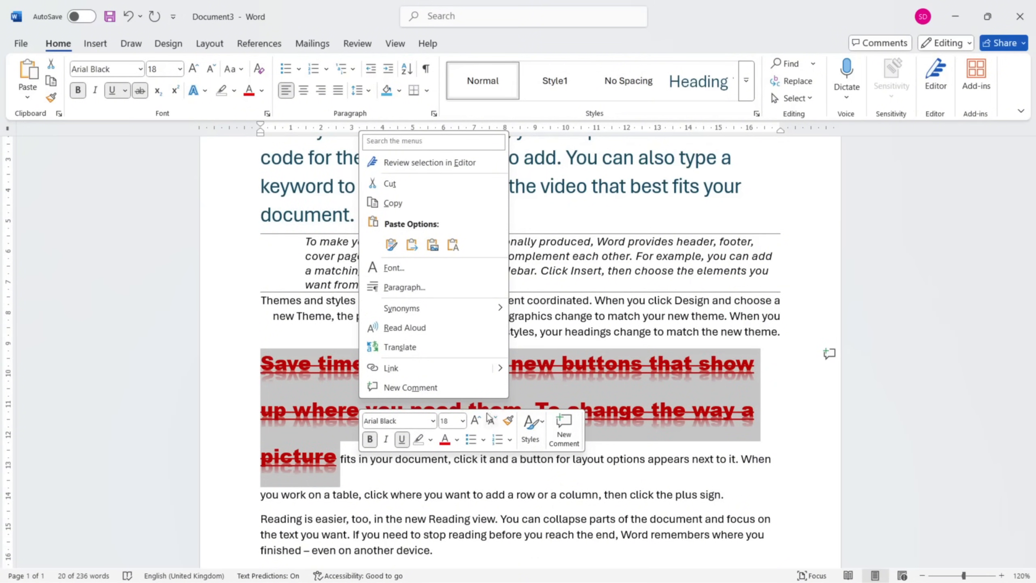
left_click(526, 438)
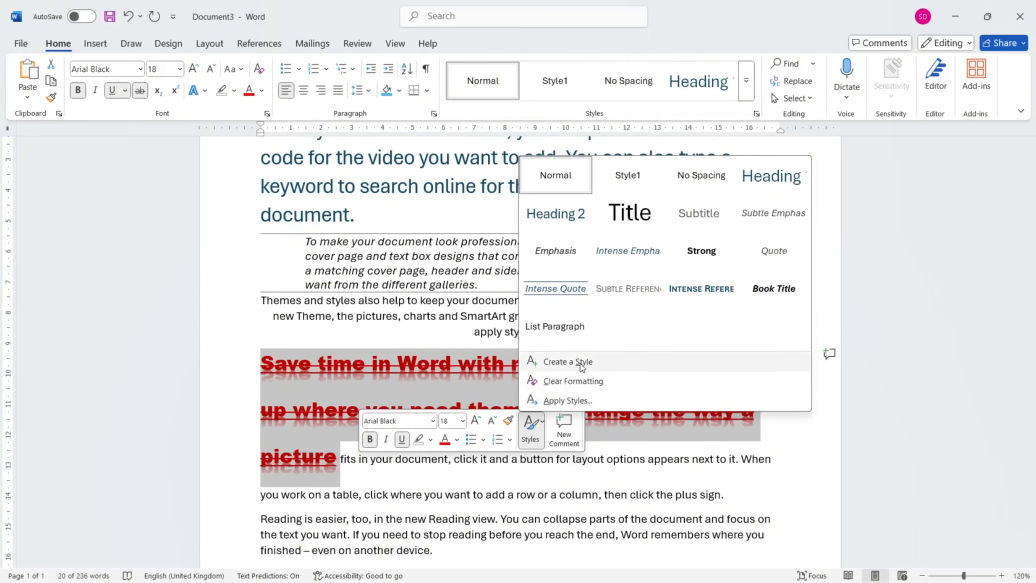
left_click(568, 362)
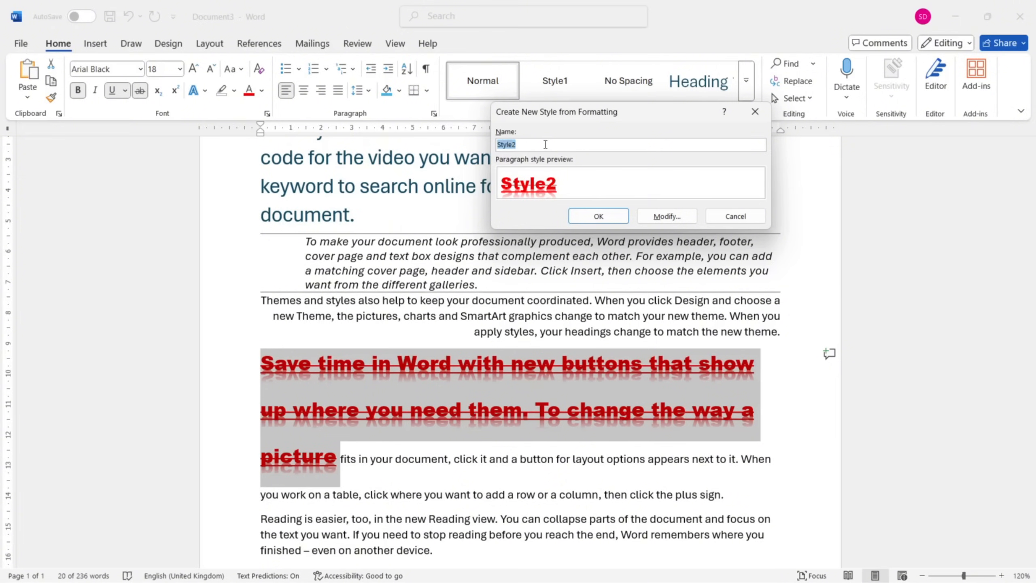
left_click(598, 215)
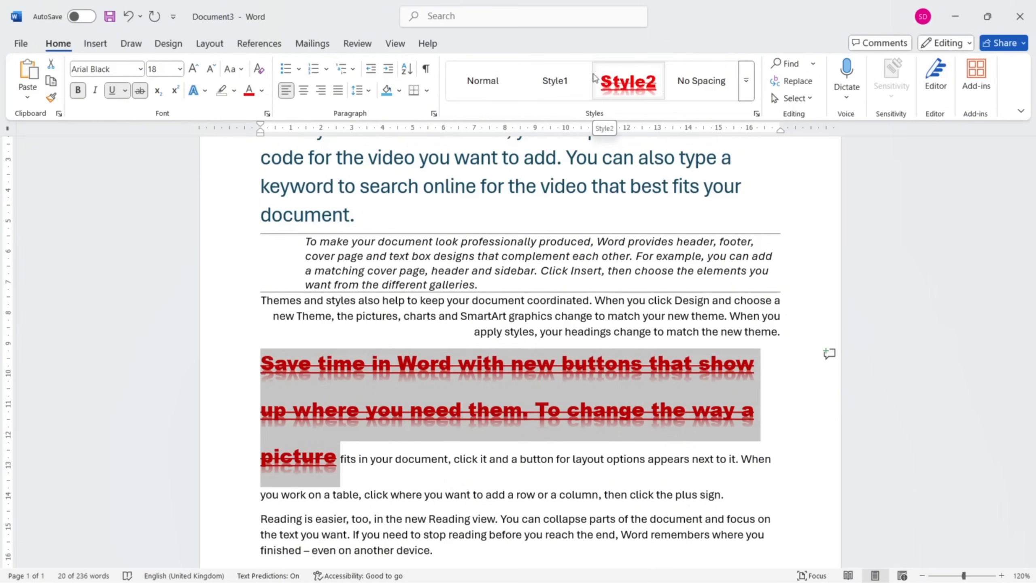
Apply Style2 to the word "column" in the "Save time in Word" paragraph.
scroll(604, 319, "down", 3)
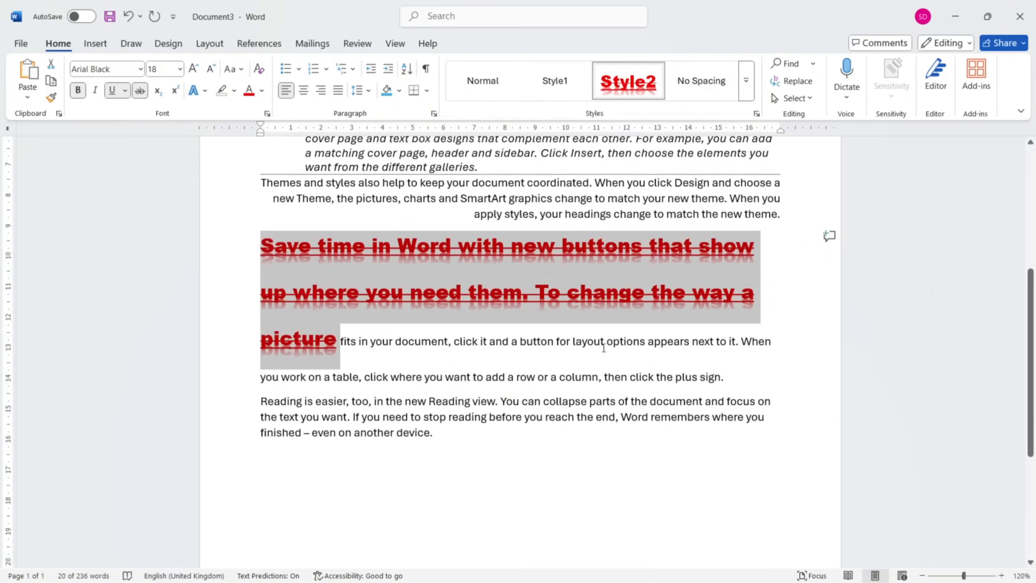
left_click(564, 368)
double_click(566, 374)
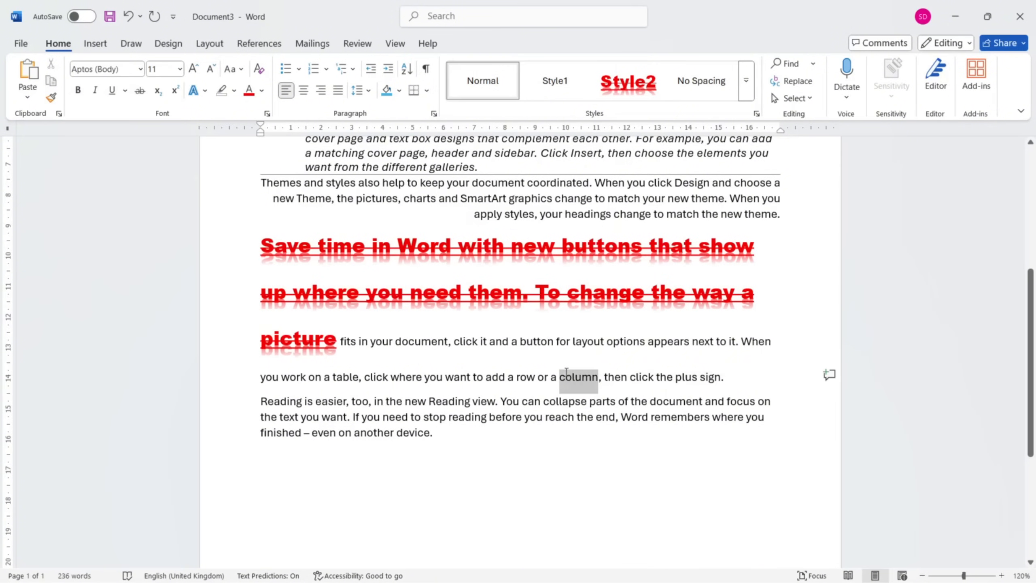
left_click(632, 93)
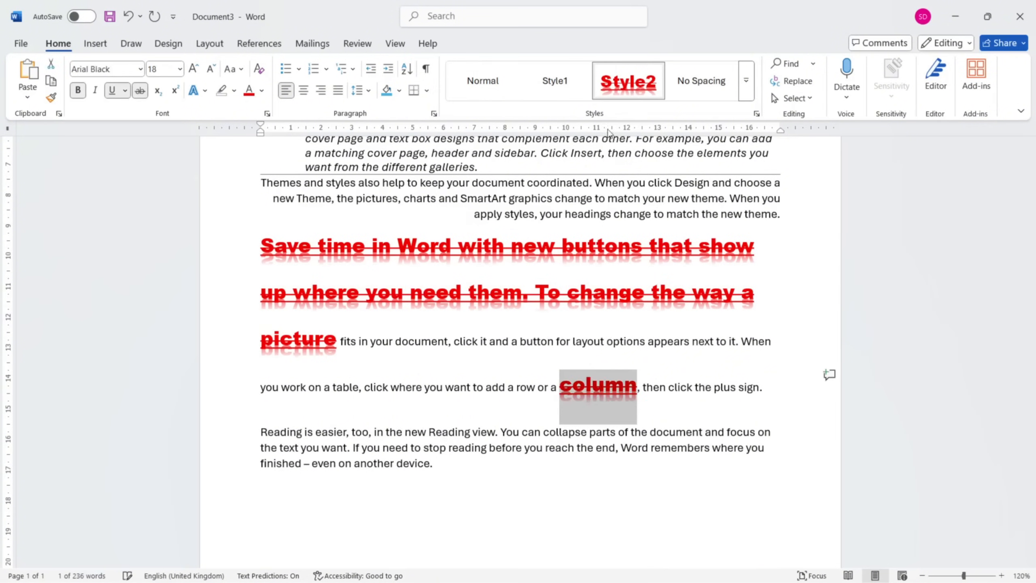
Apply Style2 to the whole last paragraph, "Reading is easier, too", and look back over the document up to its beginning.
scroll(528, 270, "up", 2)
scroll(527, 271, "down", 3)
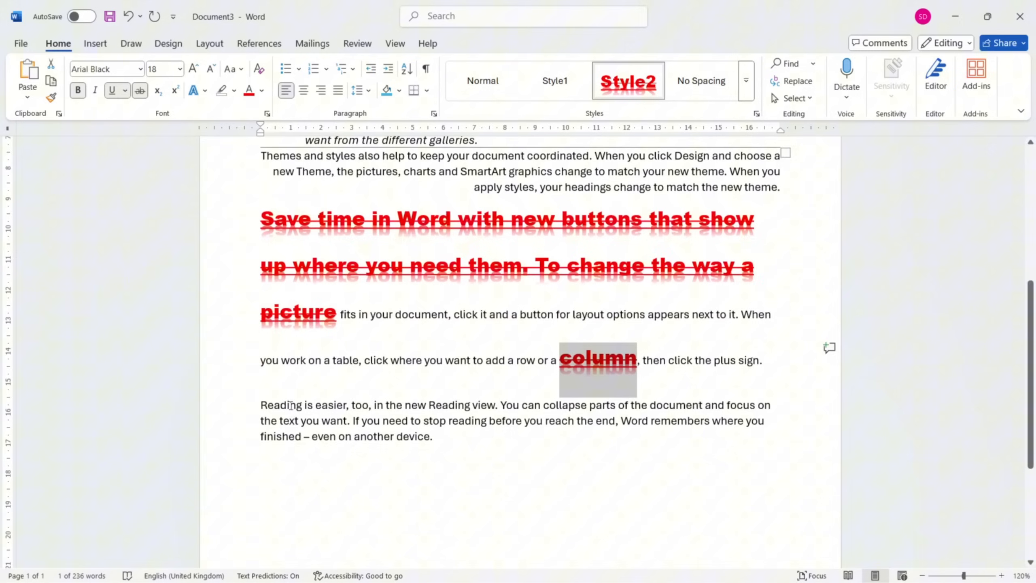
double_click(245, 410)
left_click(610, 83)
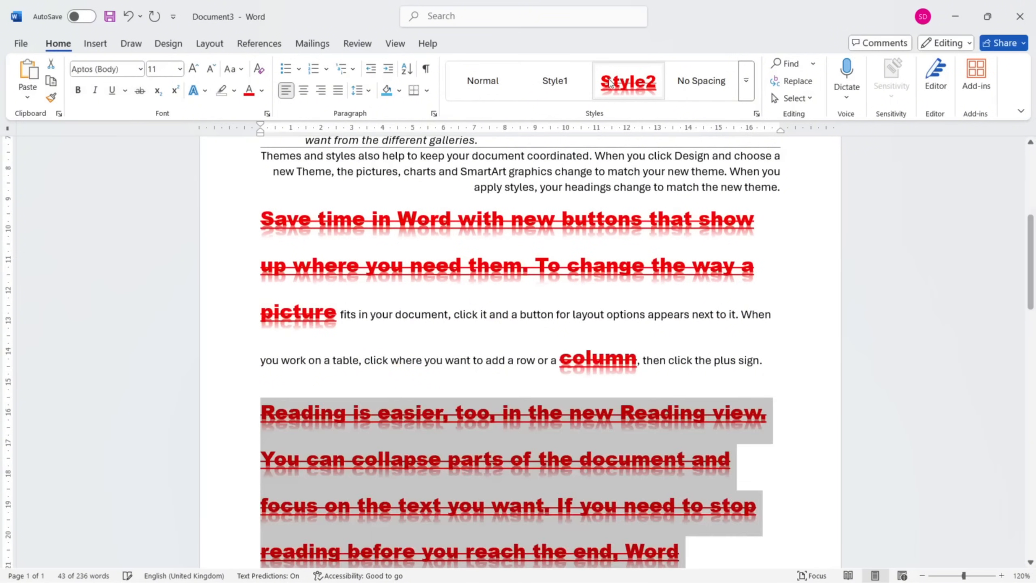
scroll(491, 303, "up", 1)
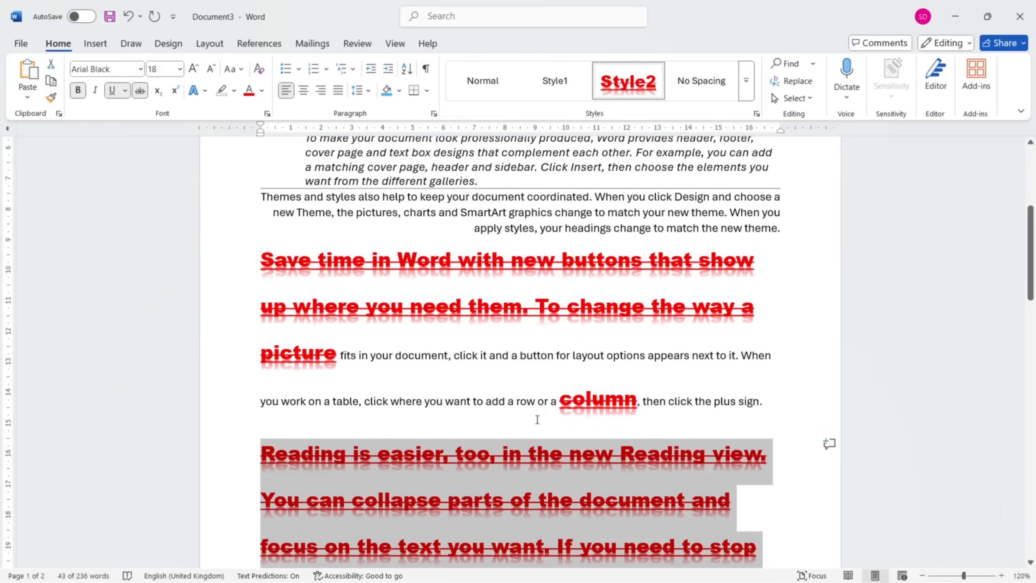
scroll(537, 419, "up", 4)
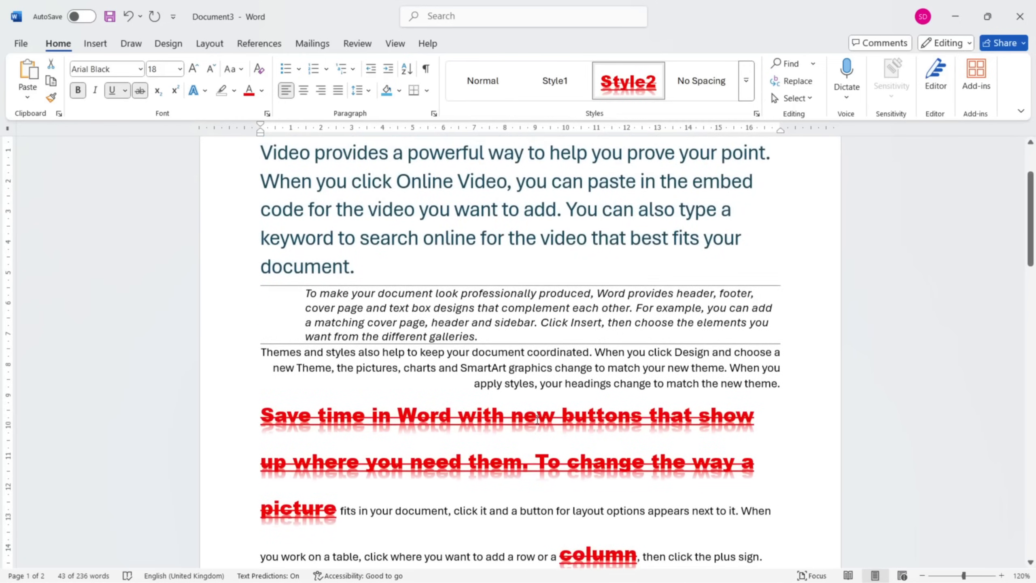
scroll(537, 420, "up", 2)
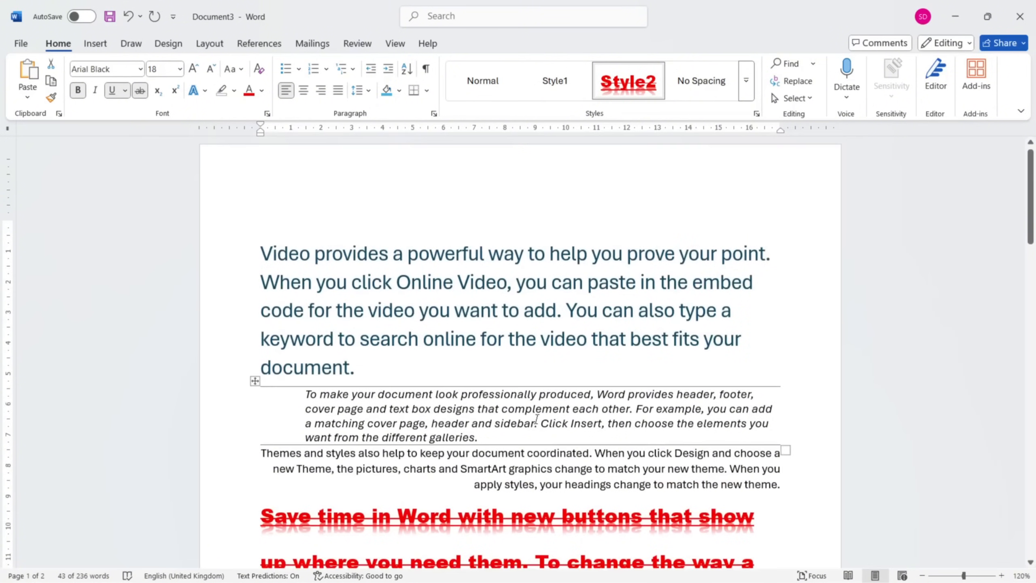